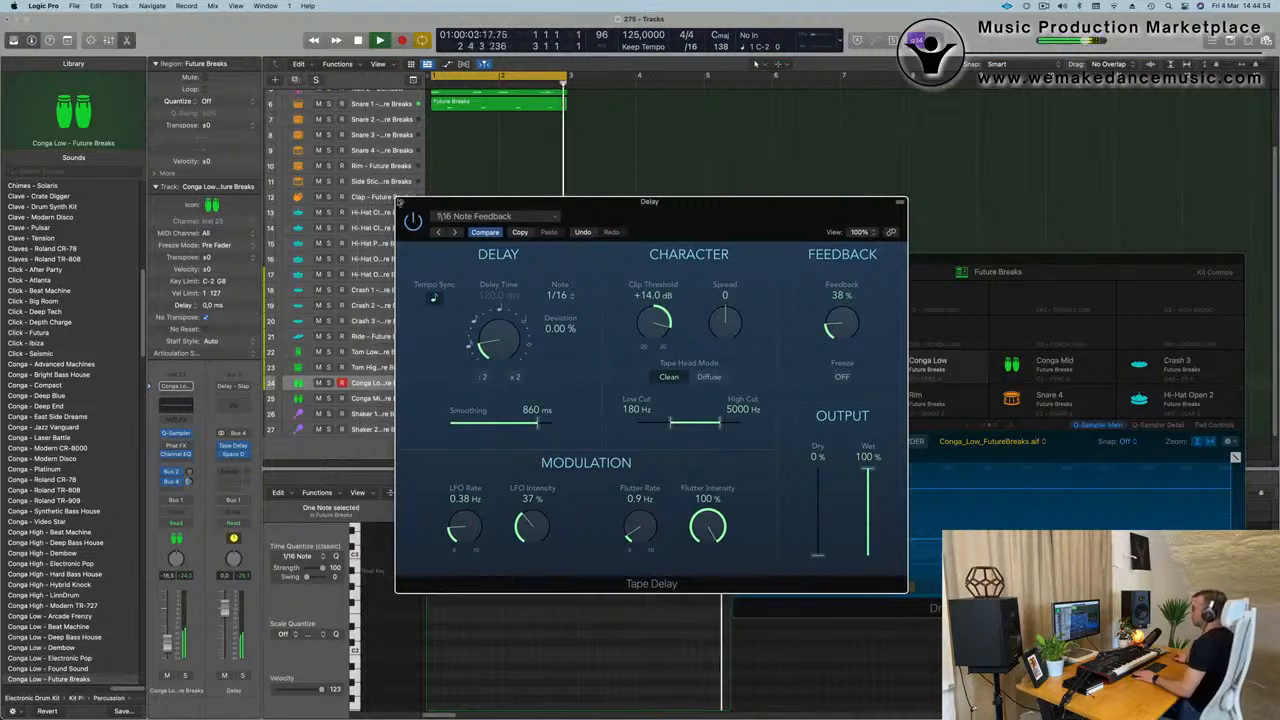
Close the Tape Delay window and deselect everything in the arrangement.
left_click(401, 202)
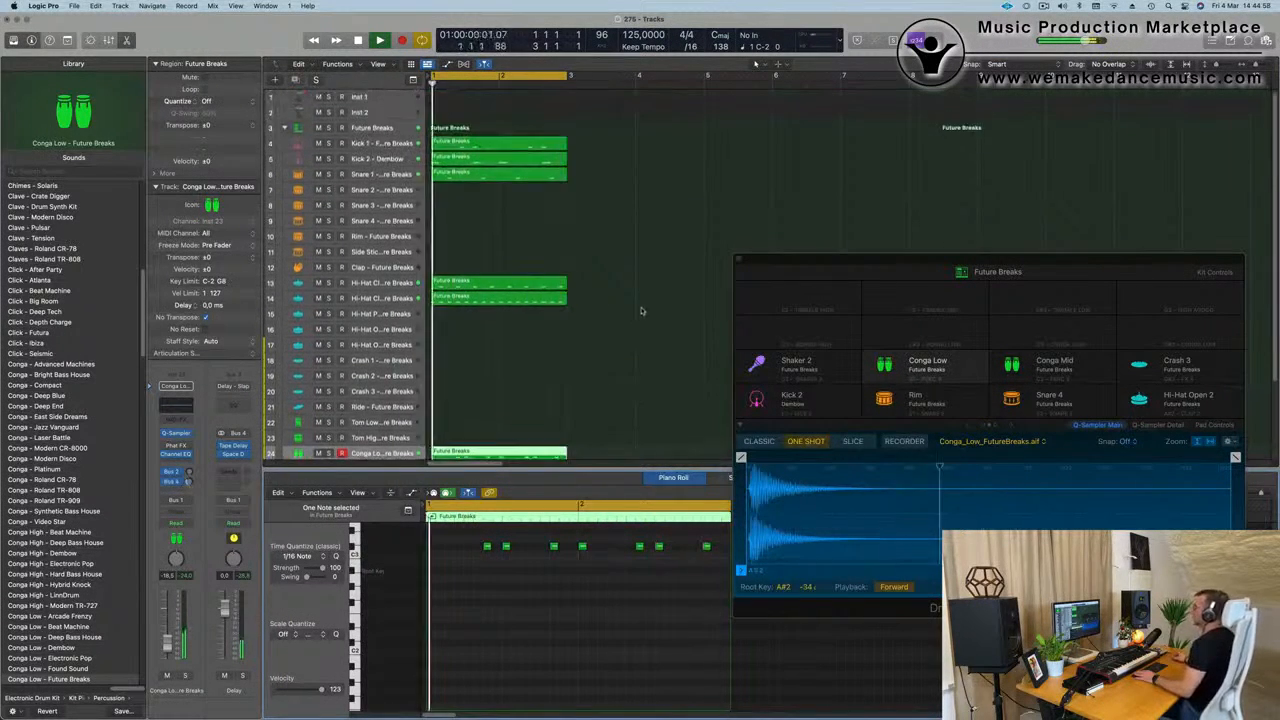
scroll(640, 309, "up", 3)
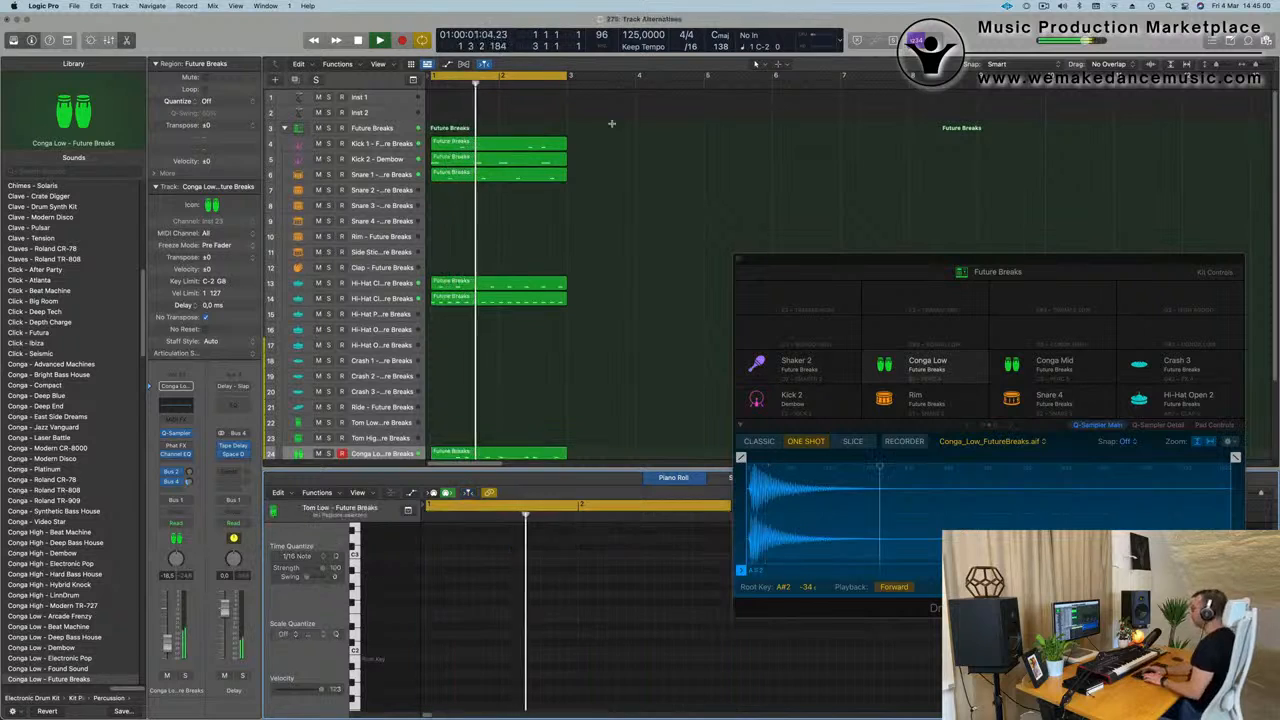
left_click(612, 124)
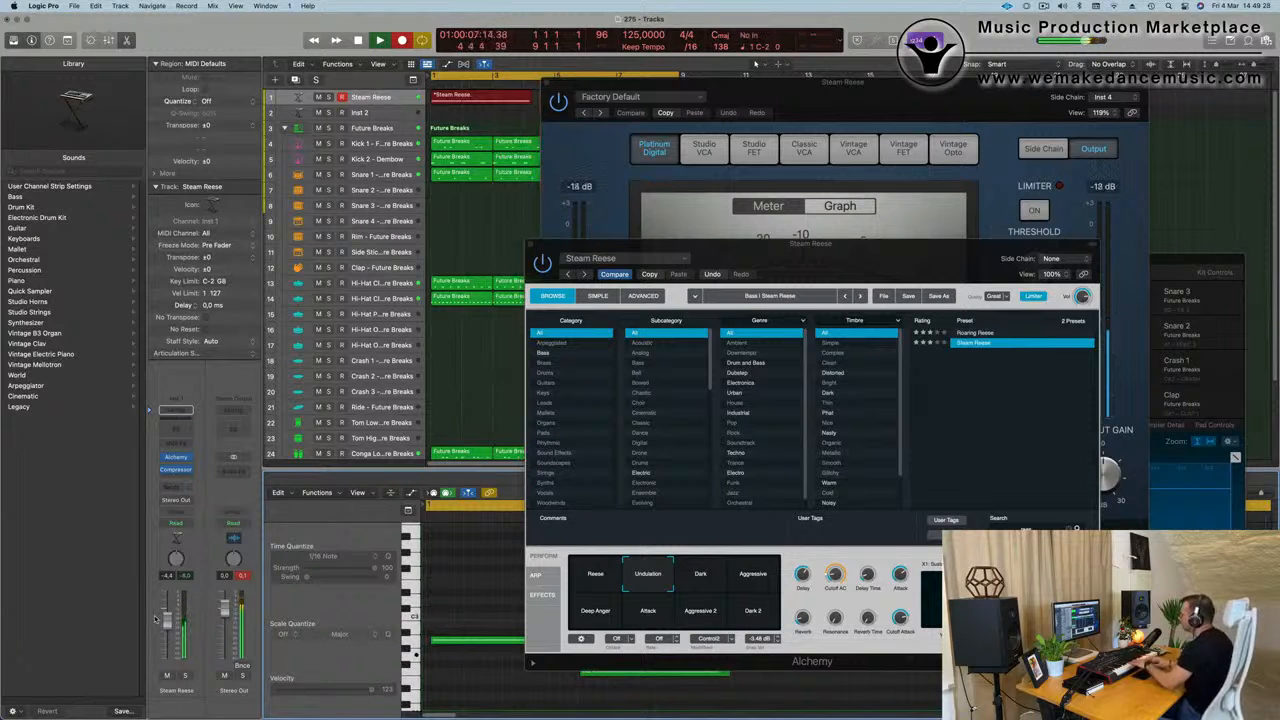
Stop recording the Steam Reese take and move the Compressor and Alchemy windows clear of the arrangement.
key("space")
key("space")
key("space")
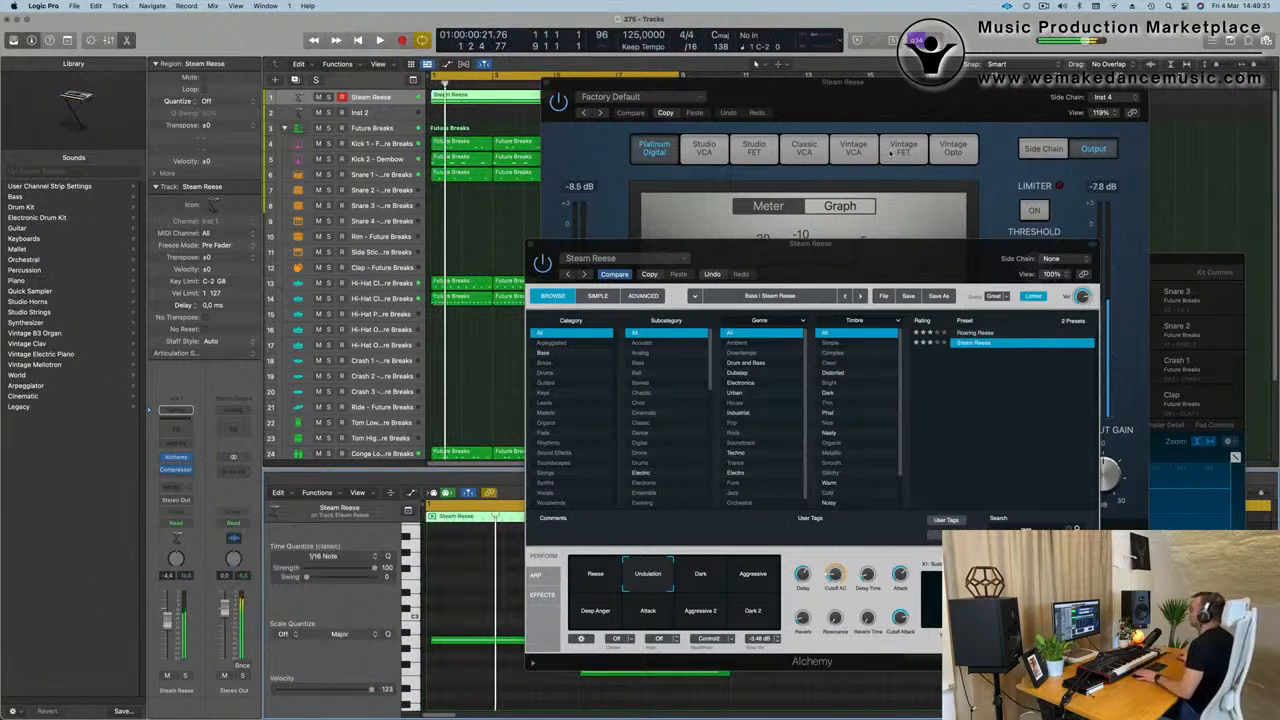
left_click_drag(836, 88, 1274, 82)
left_click_drag(852, 244, 1025, 83)
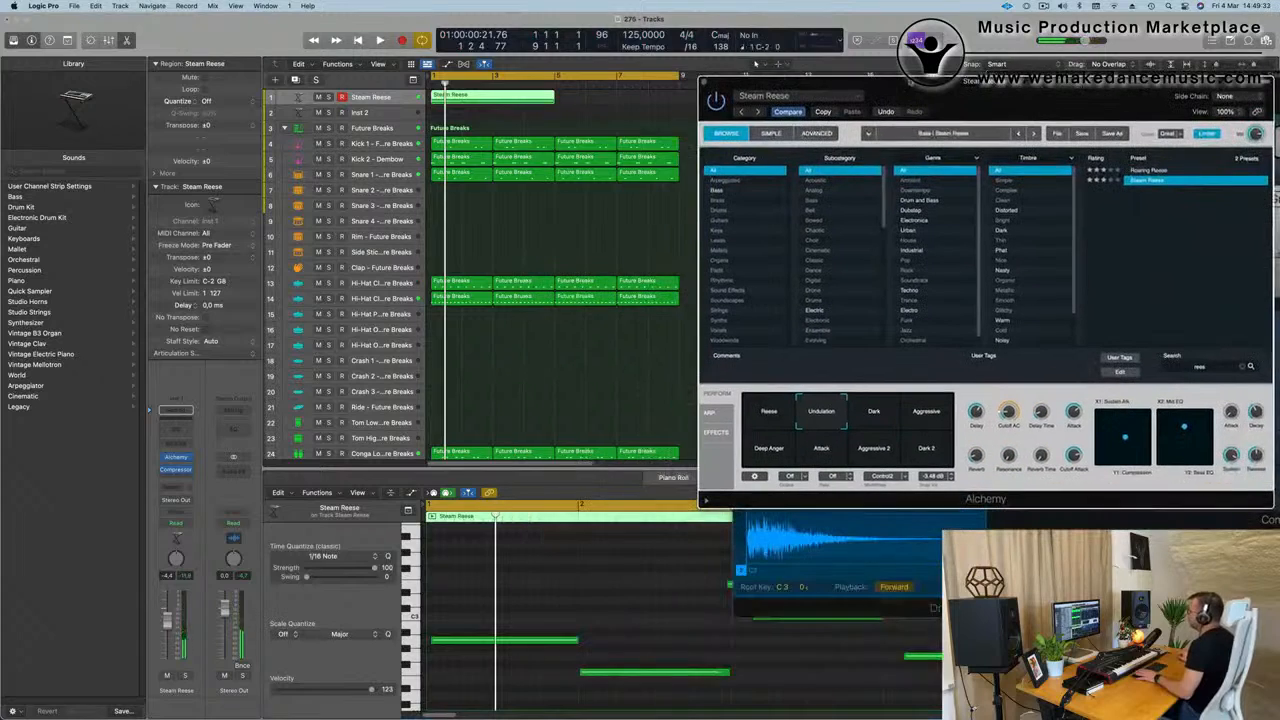
Resume playback and select all notes of the recorded Steam Reese region in the Piano Roll.
key("space")
left_click(510, 580)
key("super+a")
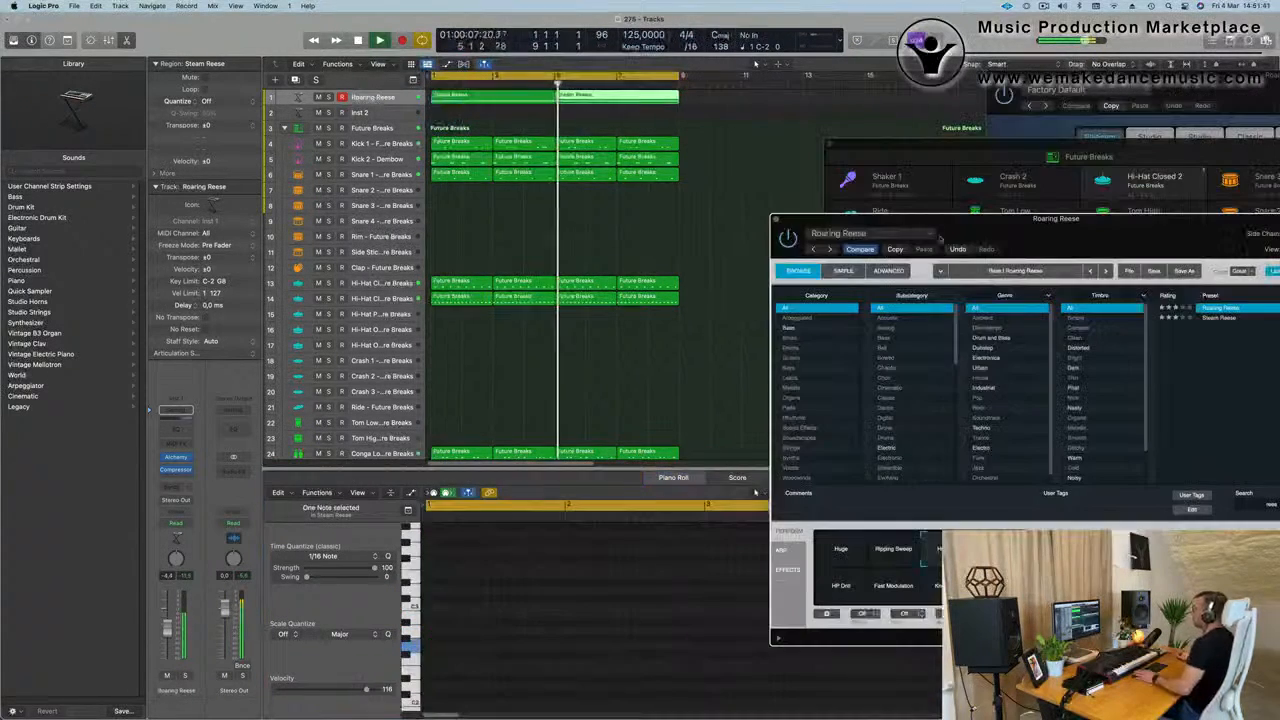
Close the Roaring Reese instrument window and replay the whole arrangement from the start.
left_click(775, 220)
scroll(678, 236, "down", 5)
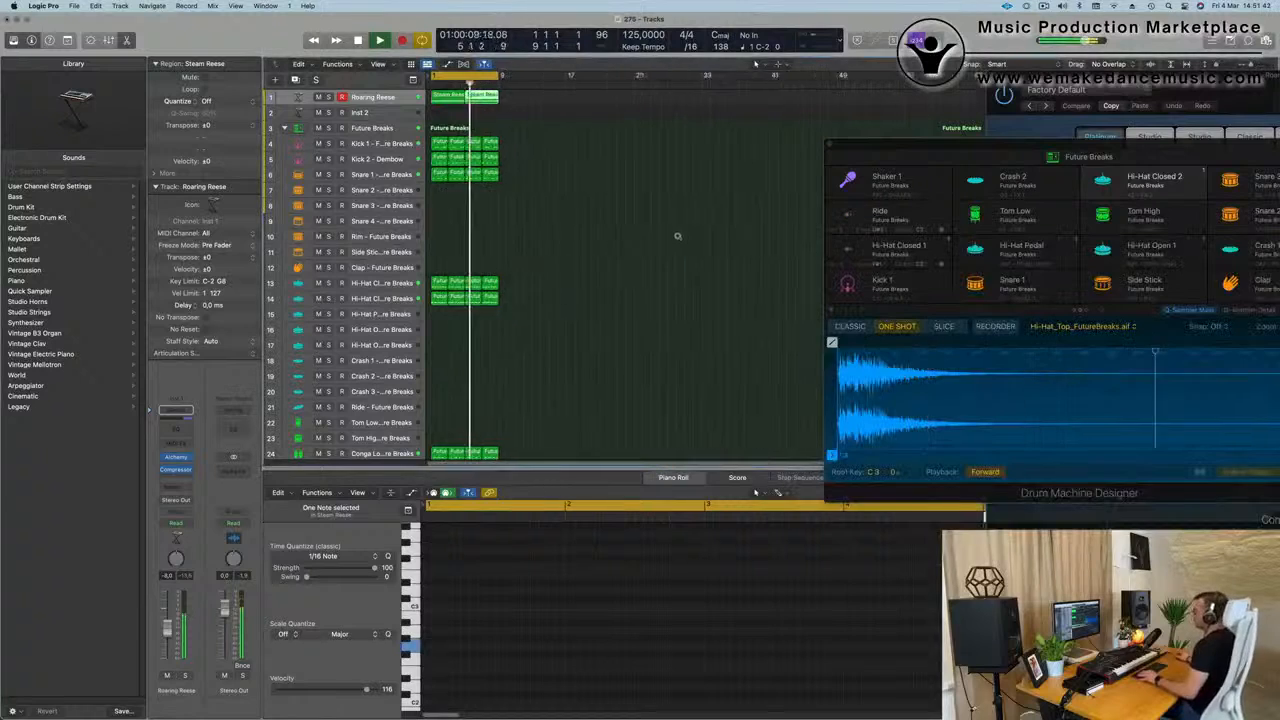
scroll(679, 238, "up", 2)
key("Return")
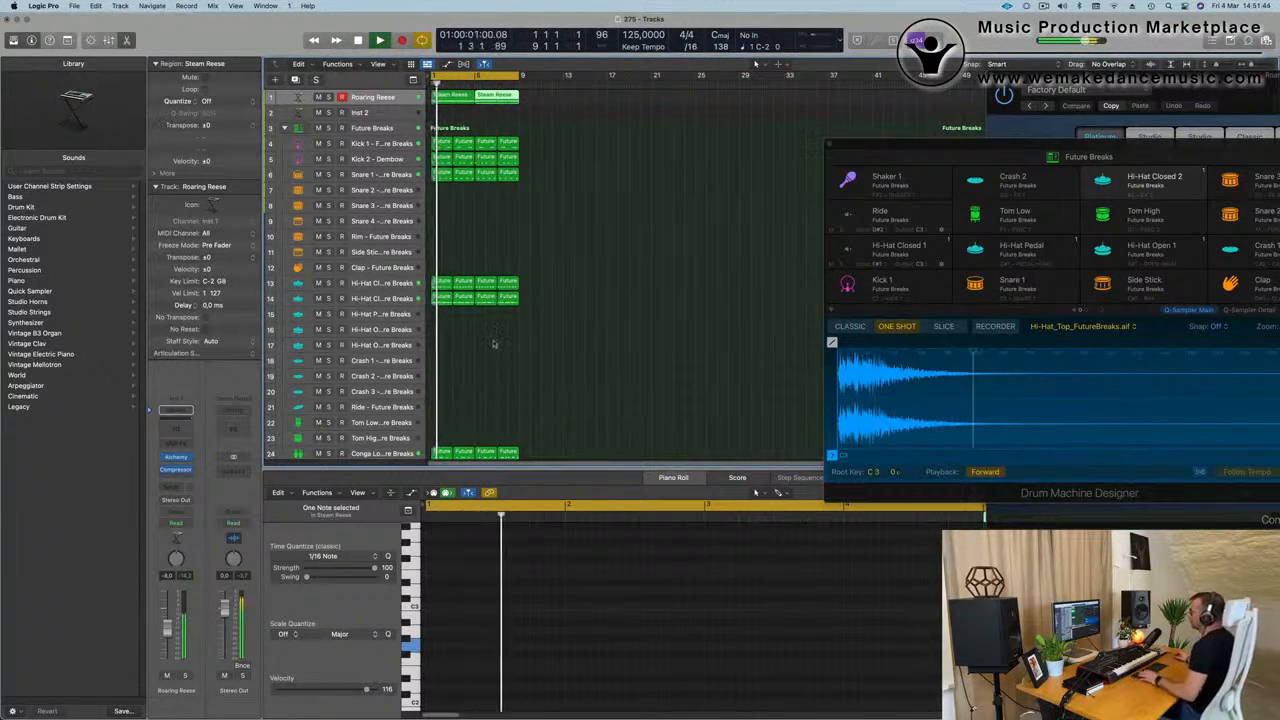
Repeat all regions once after the existing eight bars and extend the cycle range to bar 17.
key("super+a")
key("super+r")
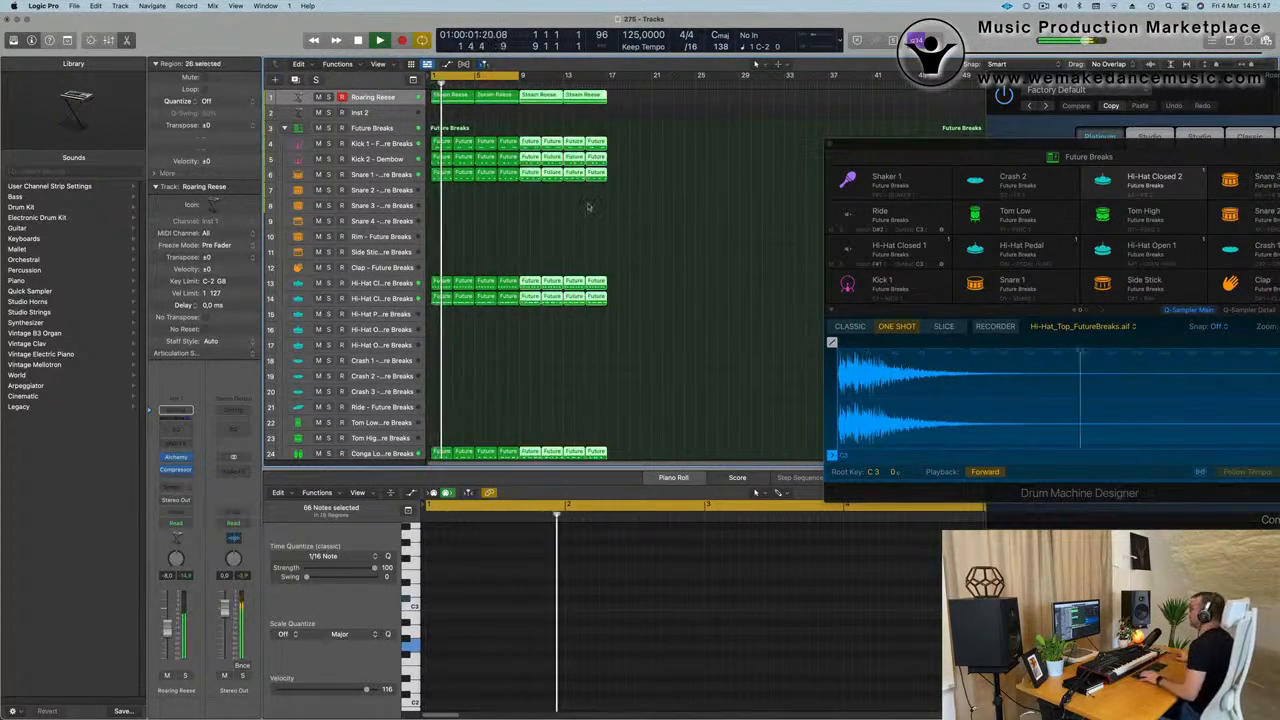
left_click_drag(519, 74, 607, 75)
key("Return")
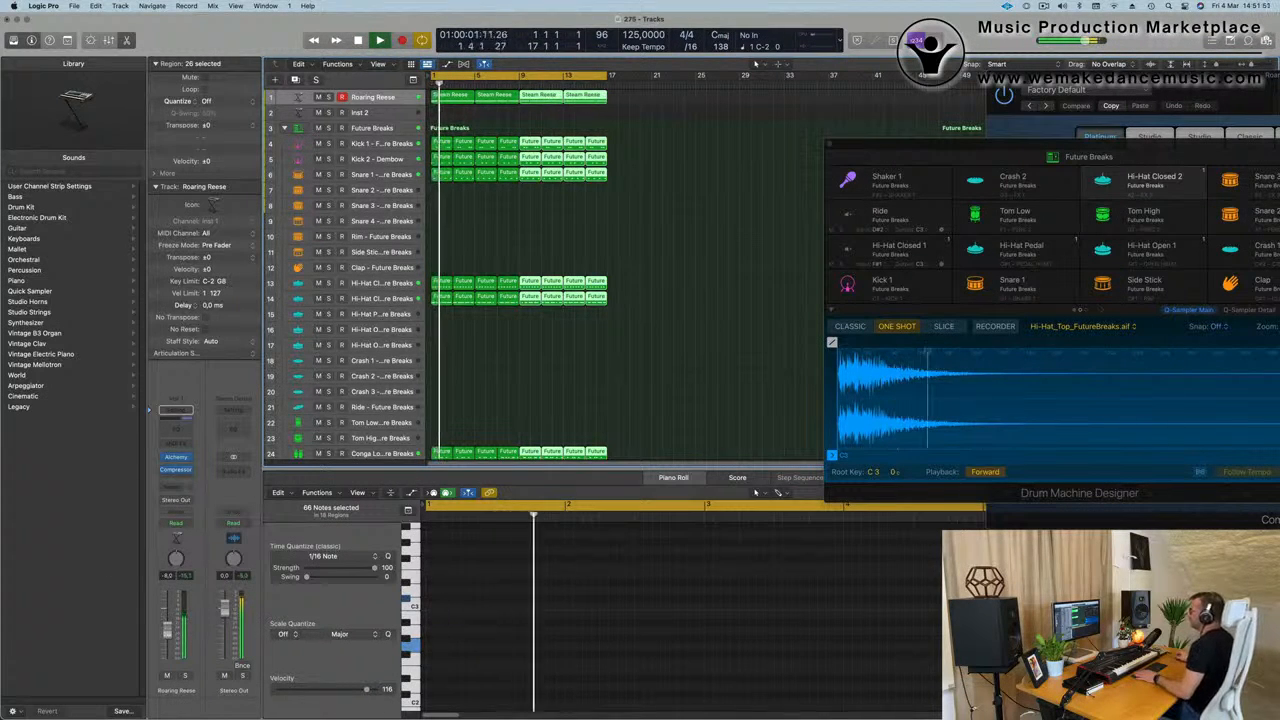
Open the Alchemy synth on the empty Inst 2 track.
left_click(382, 117)
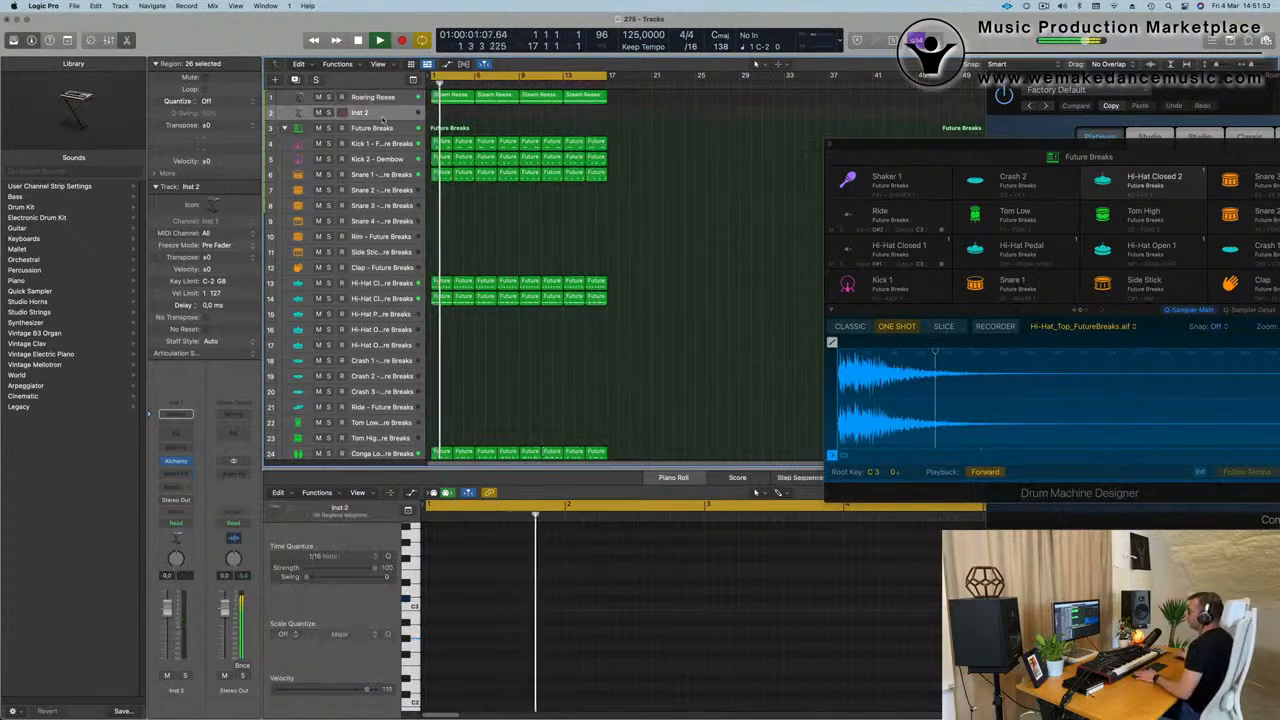
left_click(177, 461)
left_click_drag(745, 153, 815, 181)
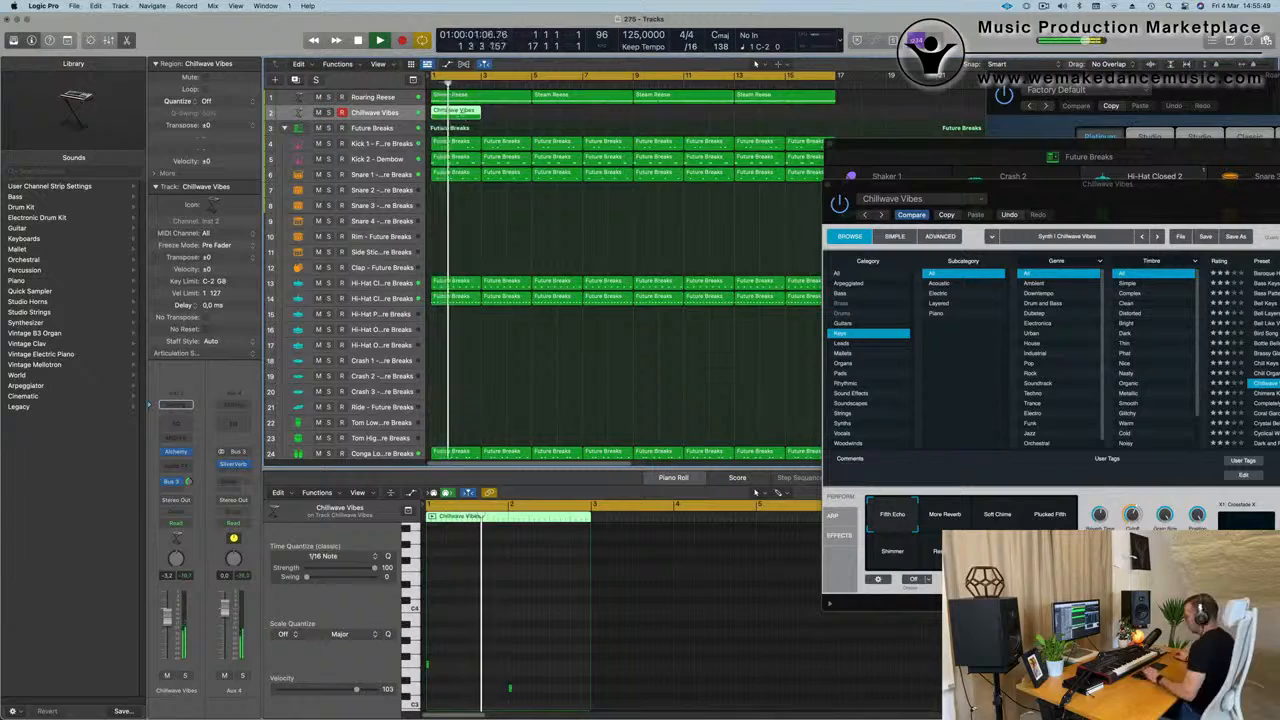
Repeat the recorded Chillwave Vibes region until it fills the cycle up to bar 17.
key("super+r")
key("super+r")
key("super+r")
key("super+r")
key("super+r")
key("super+r")
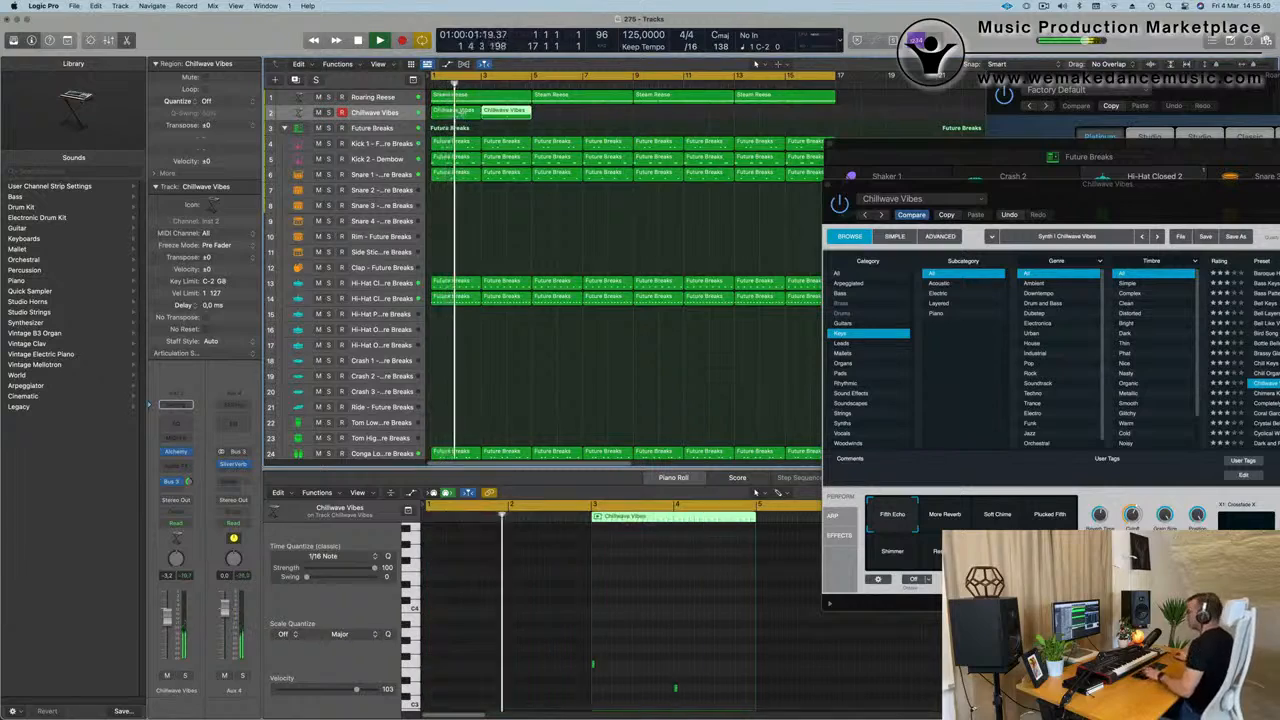
key("super+r")
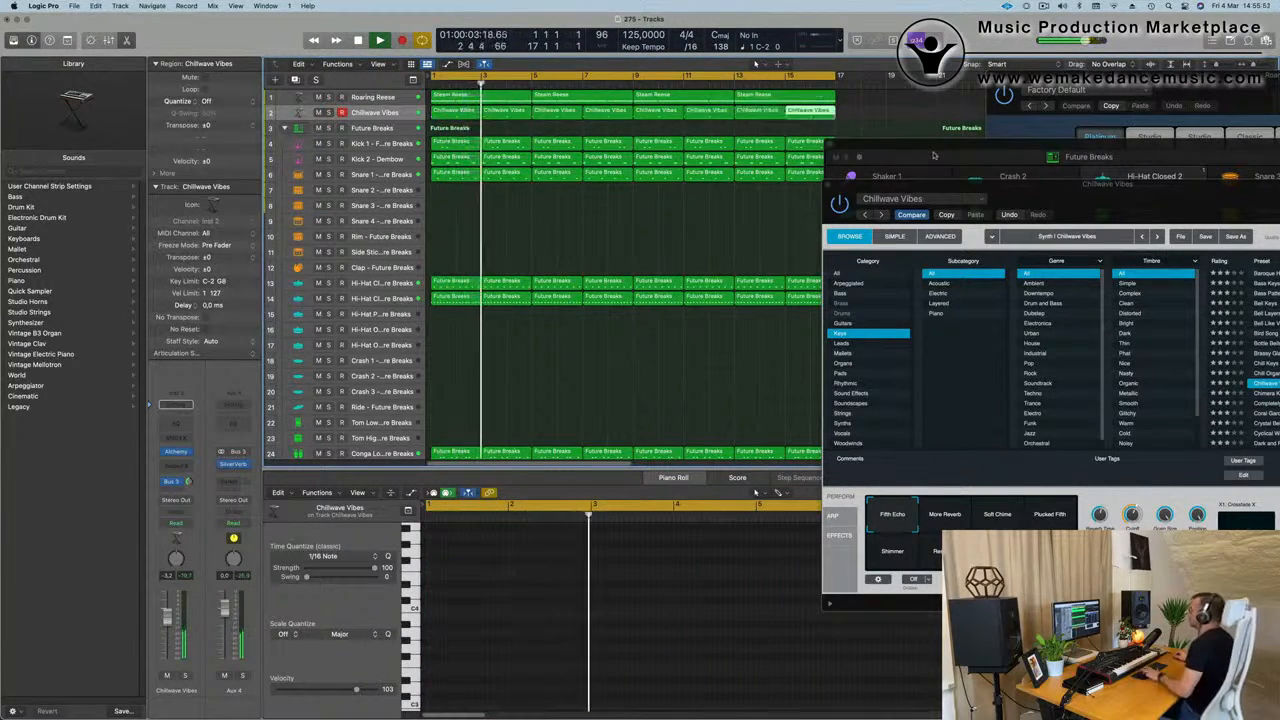
Rearrange the floating Future Breaks drum kit and Chillwave Vibes instrument windows.
key("Down")
left_click_drag(1007, 147, 1031, 245)
left_click_drag(1043, 197, 738, 205)
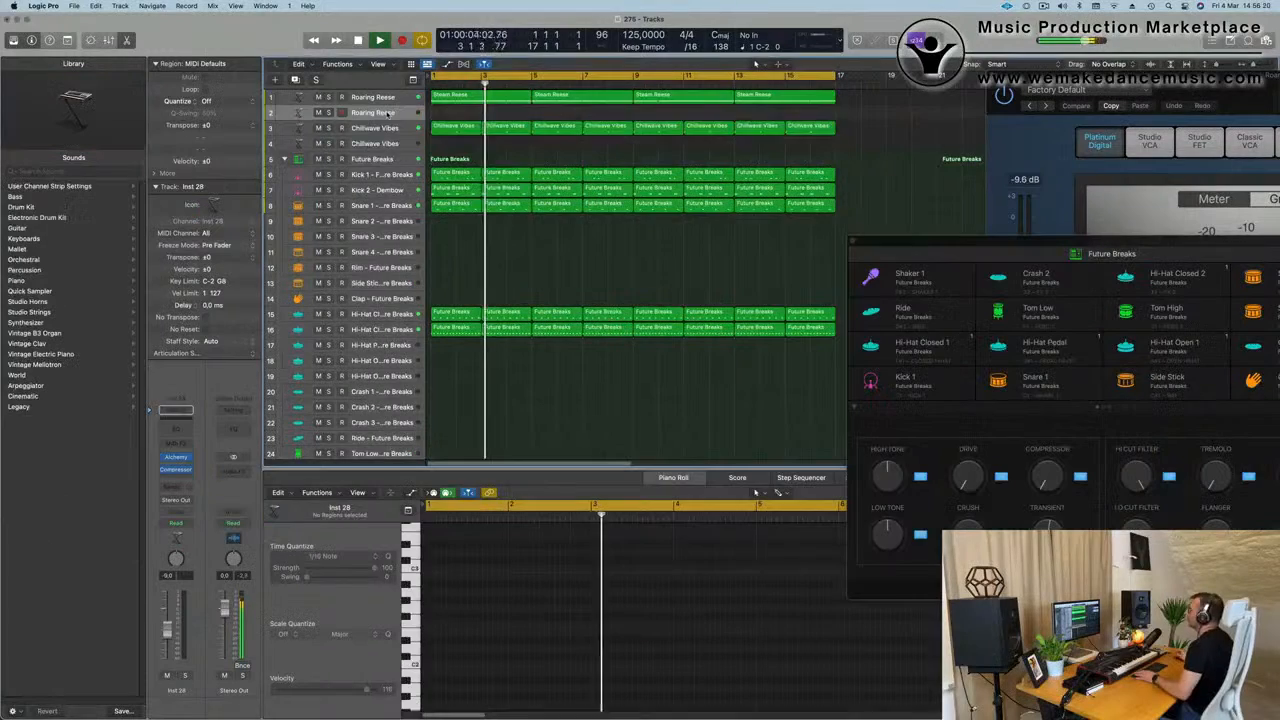
Open Alchemy on the second, empty Roaring Reese track and filter its presets by the Bass category.
key("Return")
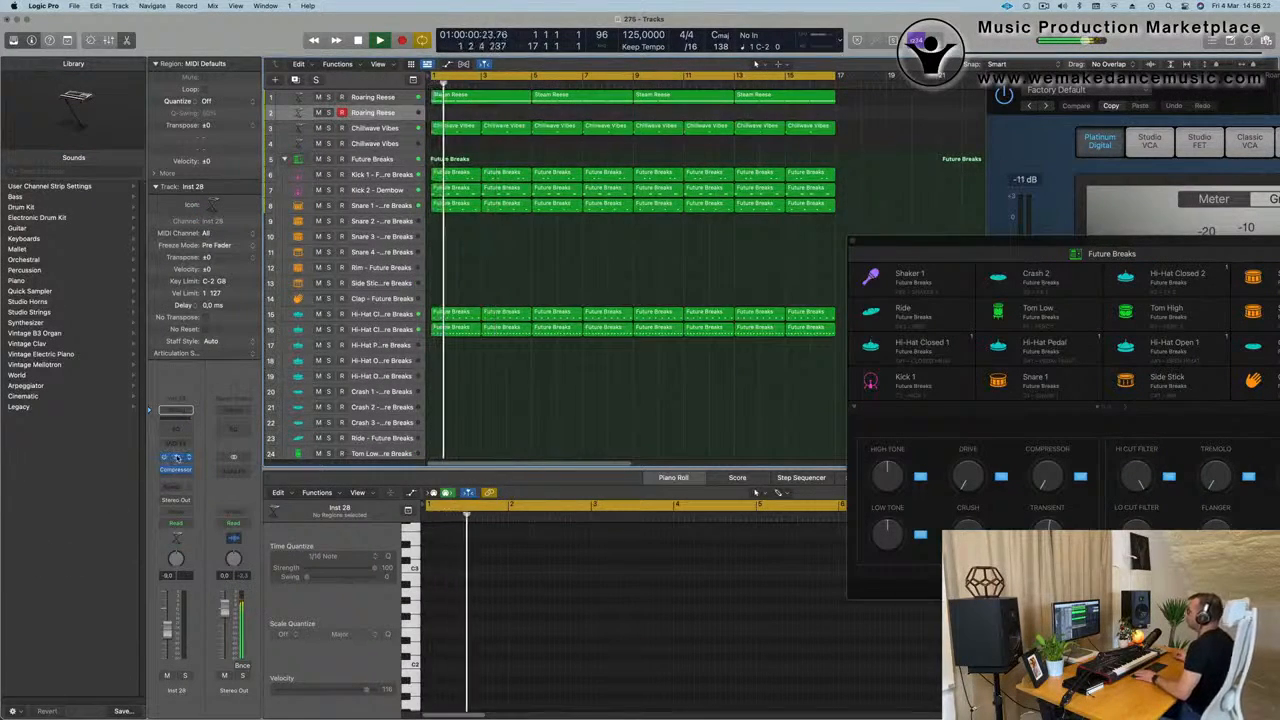
left_click(176, 457)
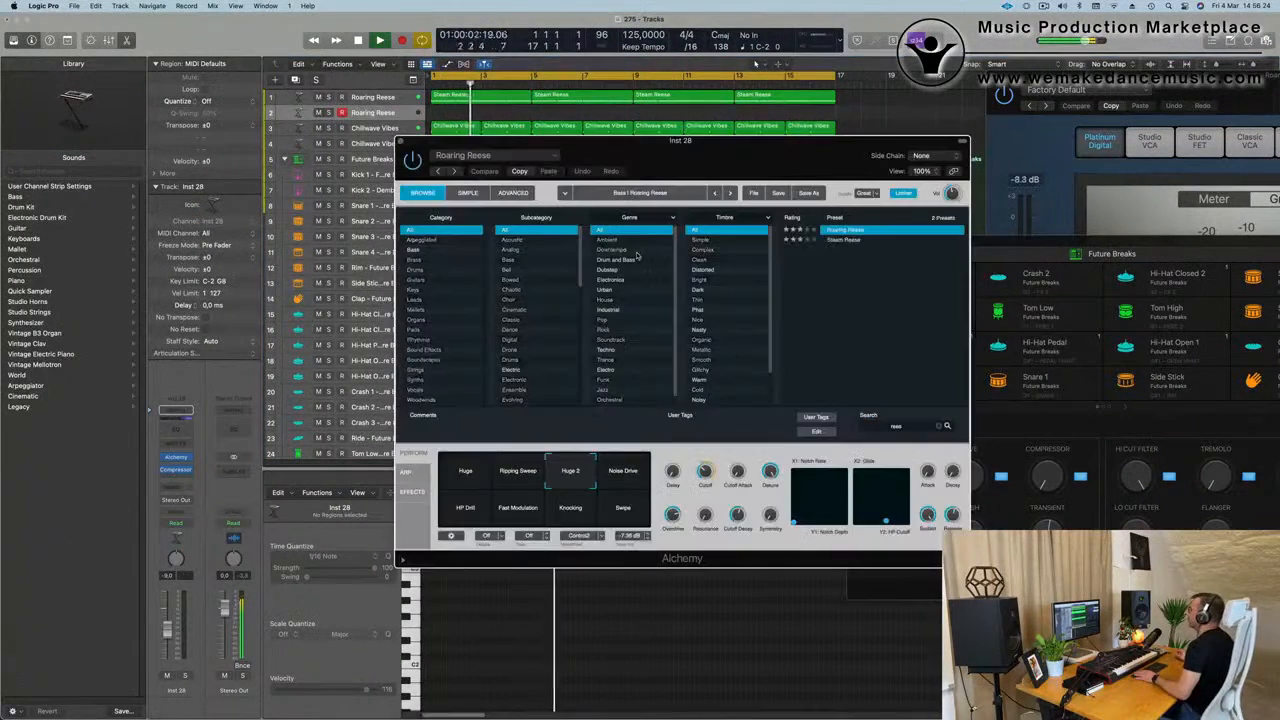
left_click(416, 252)
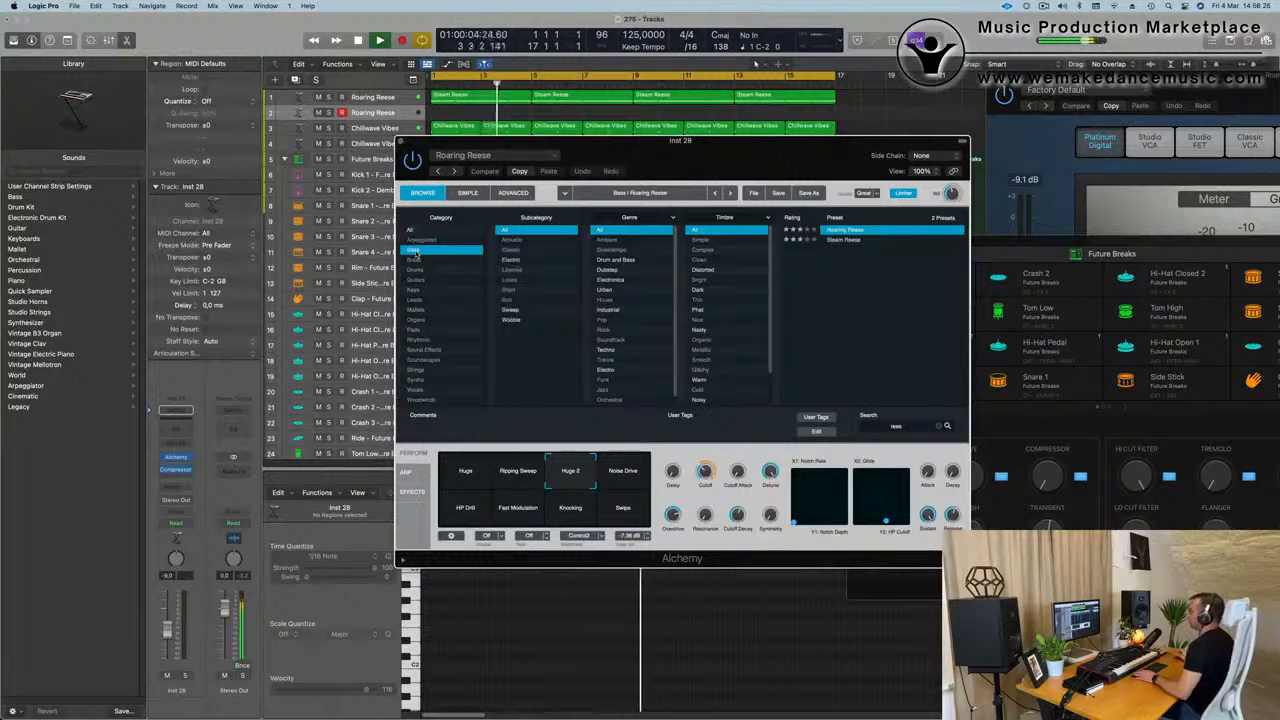
left_click_drag(645, 145, 650, 152)
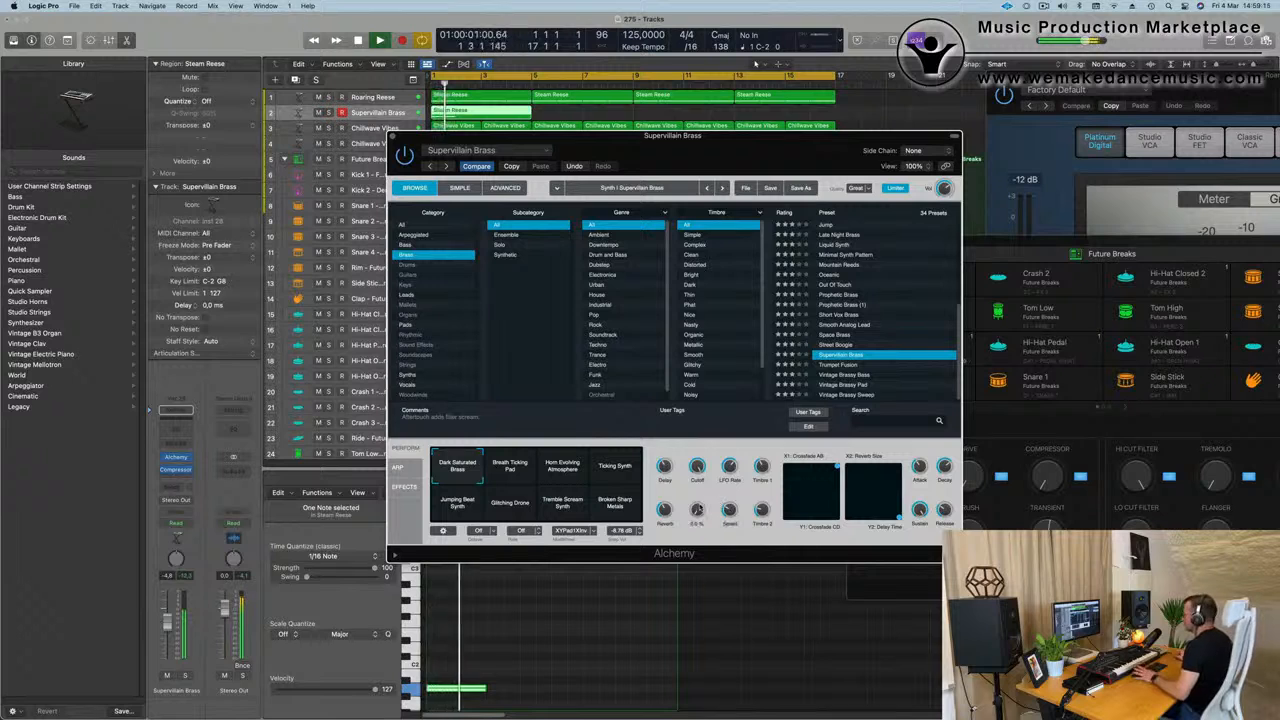
Close the Supervillain Brass instrument window and replay the arrangement from bar 1 with the empty Chillwave Vibes track selected.
left_click(396, 145)
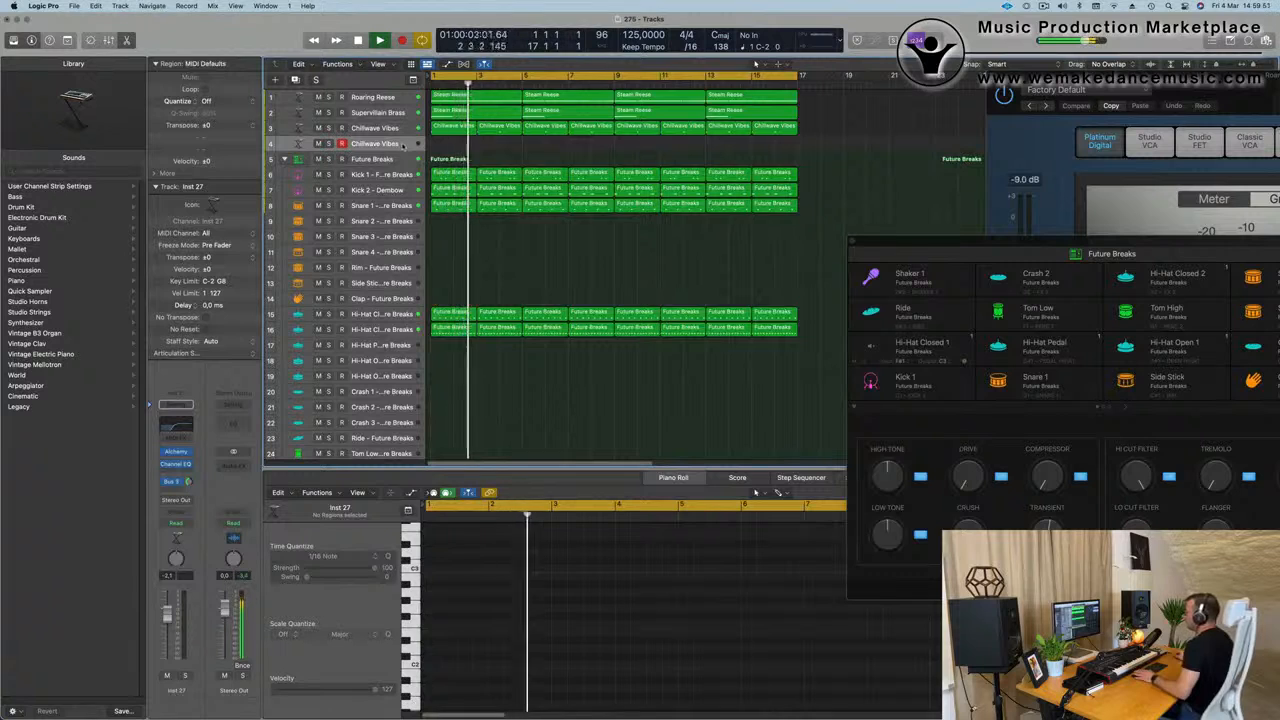
key("Return")
key("Return")
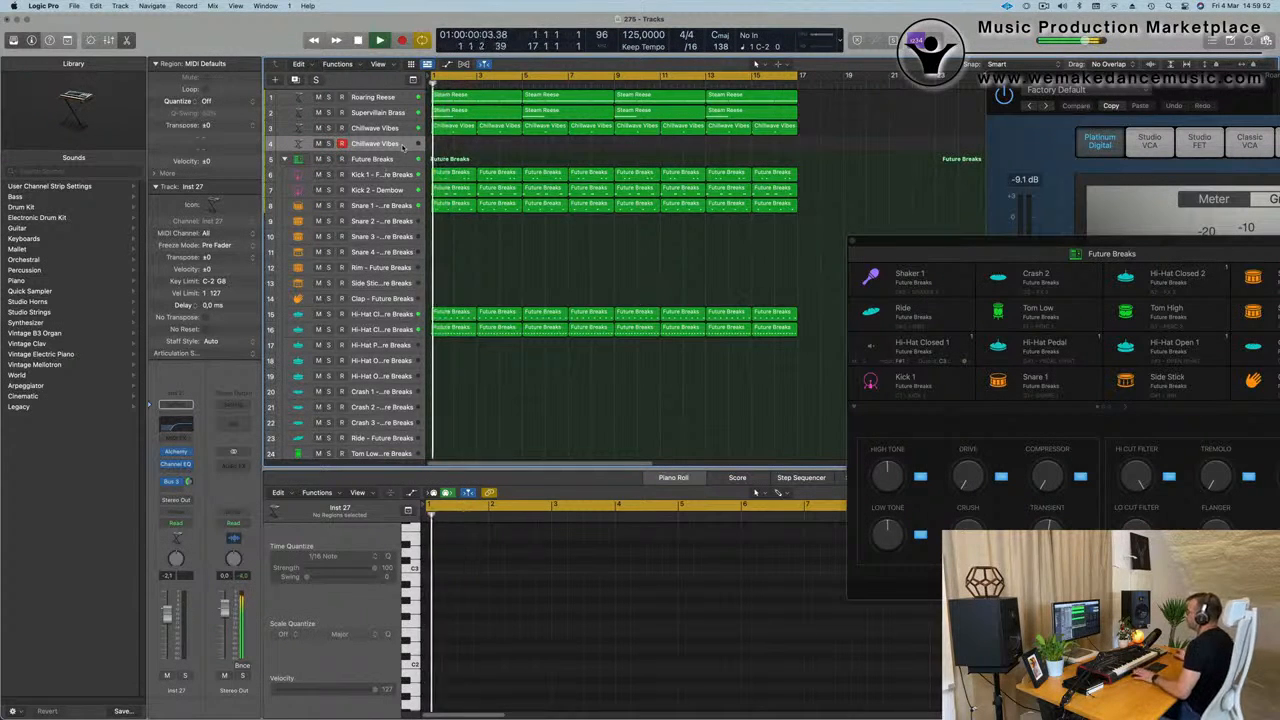
key("Return")
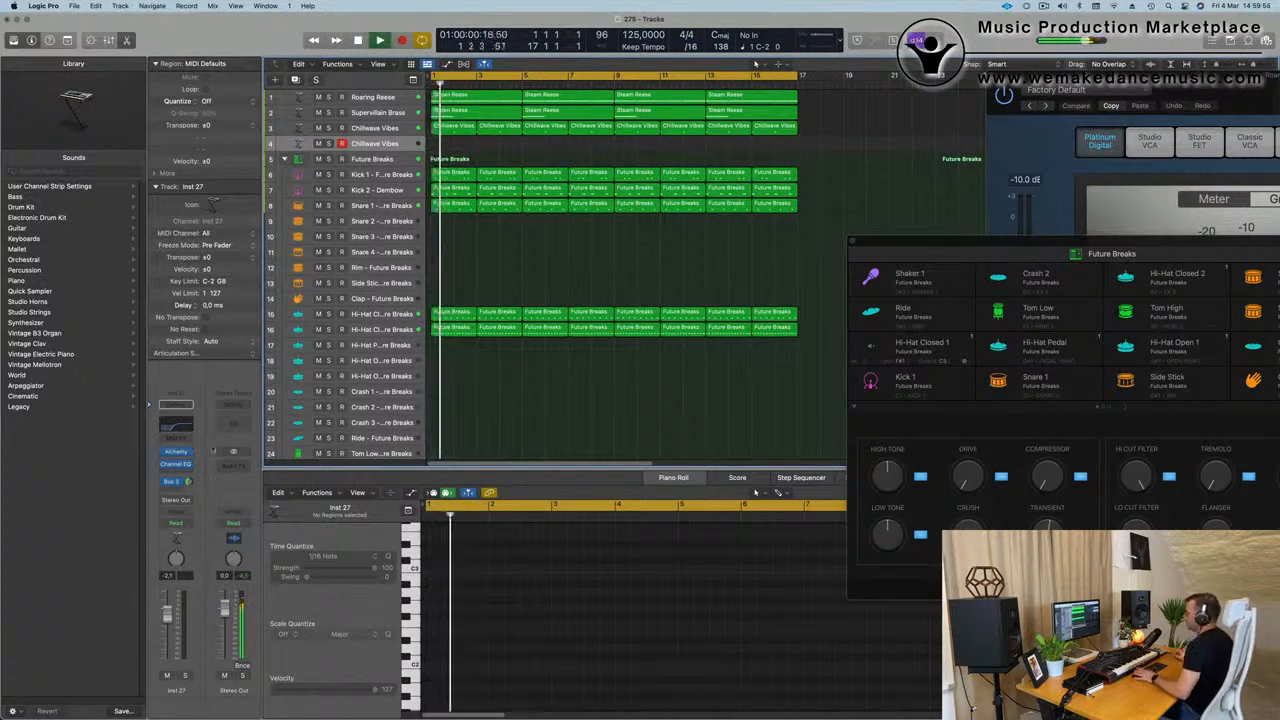
key("Return")
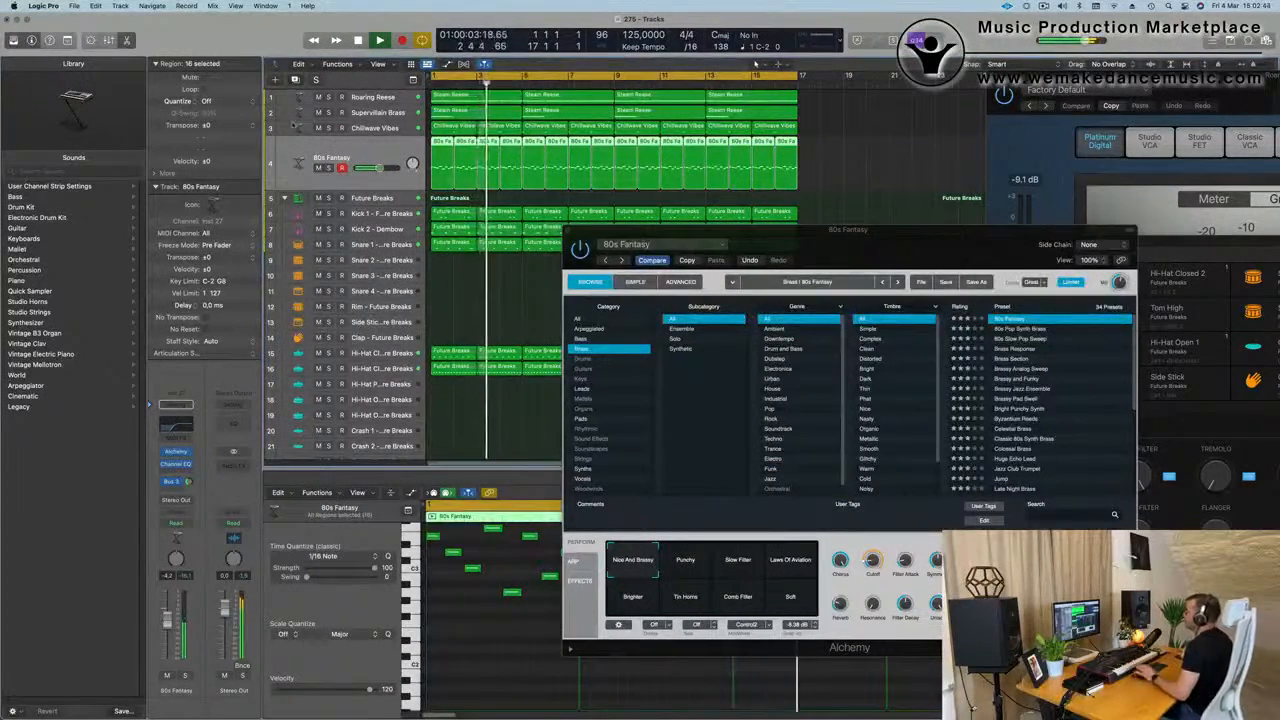
Duplicate the 80s Fantasy track together with its regions and mute the original track.
key("super+d")
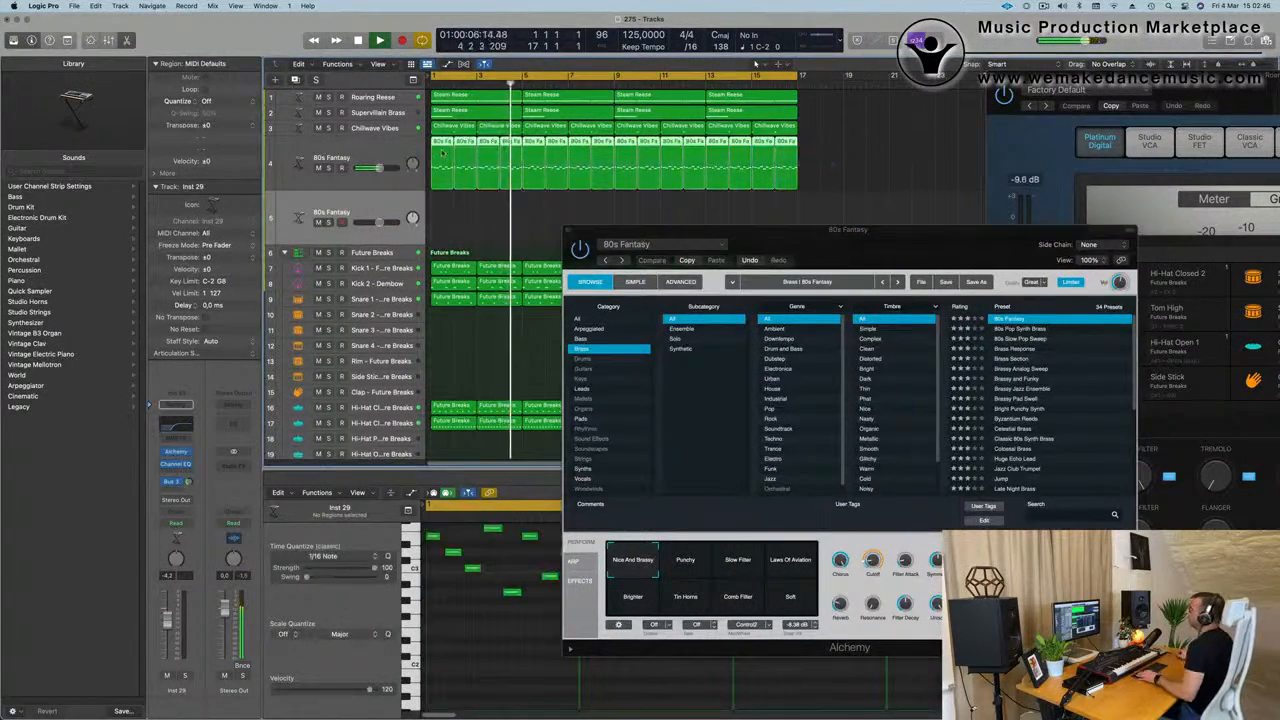
left_click_drag(432, 163, 440, 211)
left_click(324, 167)
left_click(318, 167)
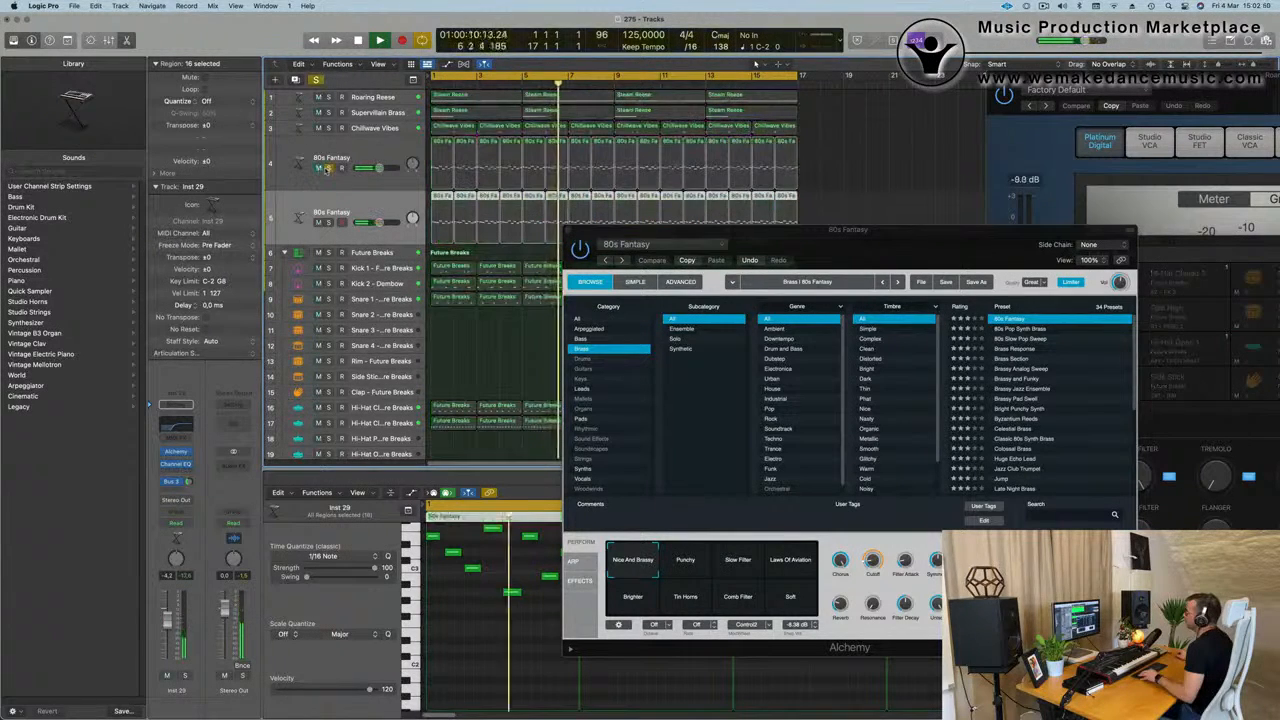
left_click(328, 167)
Open Alchemy on the duplicated 80s Fantasy track.
left_click(370, 212)
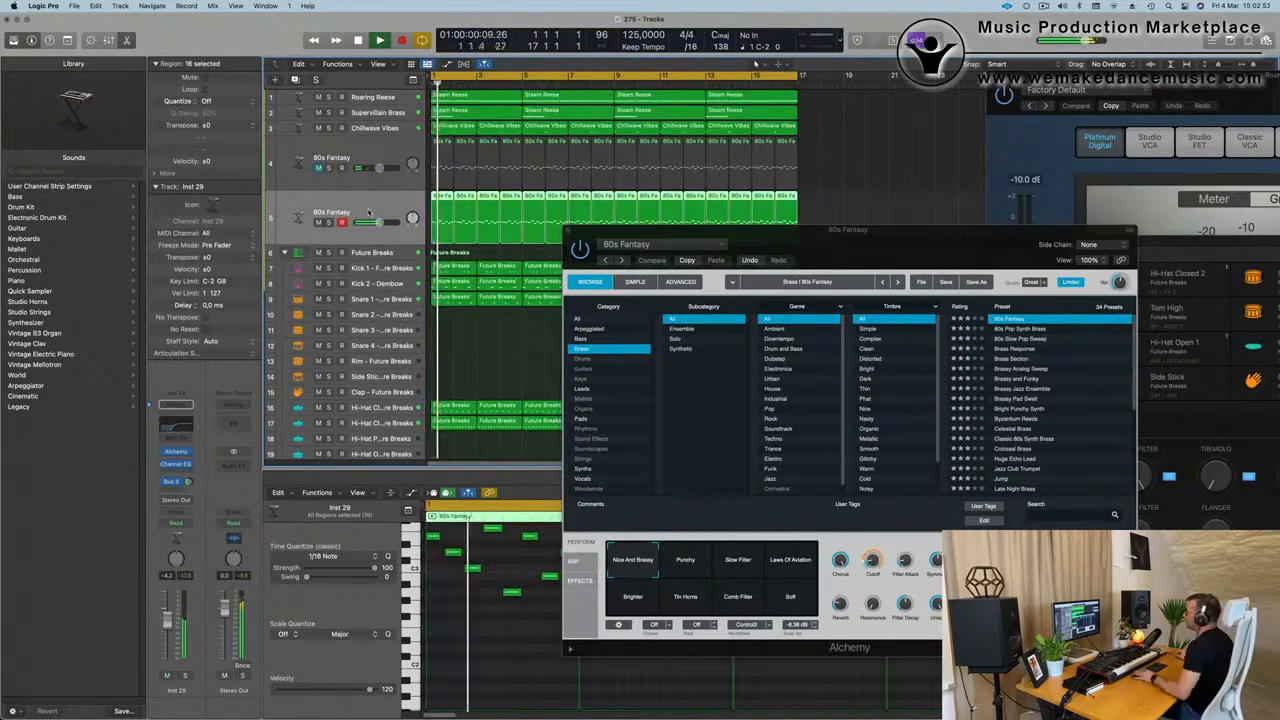
left_click(175, 453)
left_click_drag(702, 164, 705, 167)
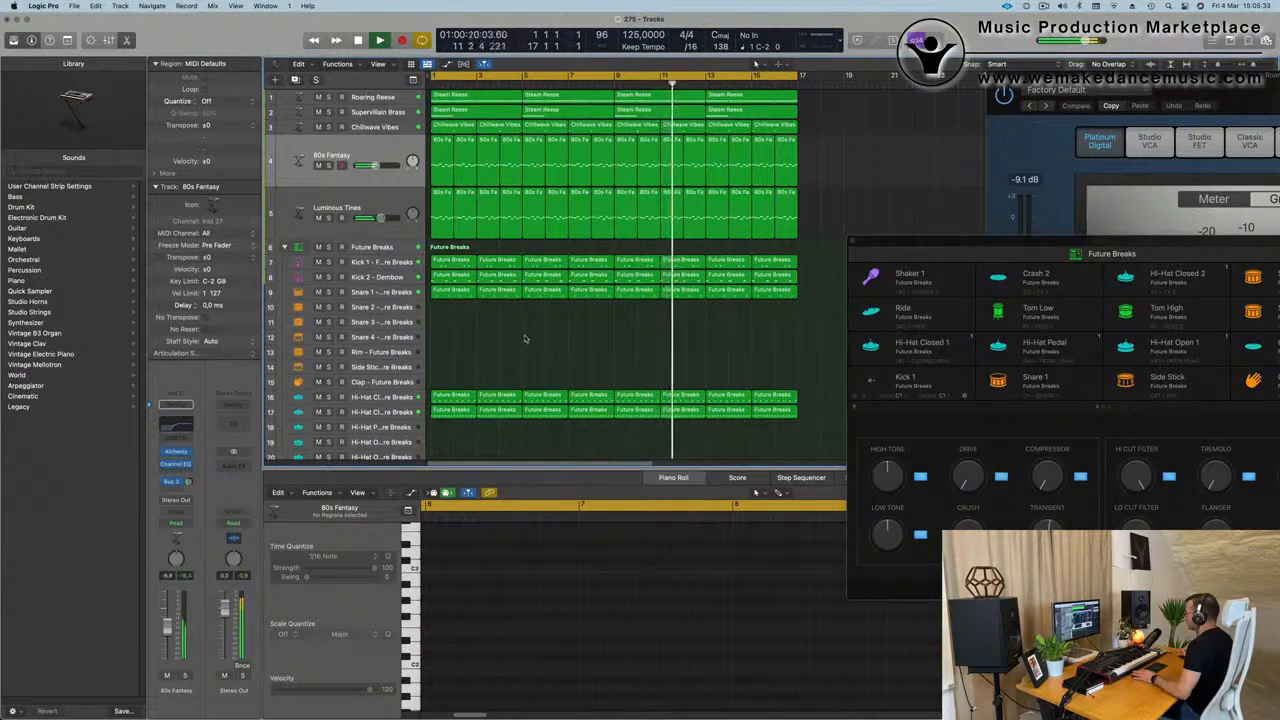
scroll(490, 345, "down", 1)
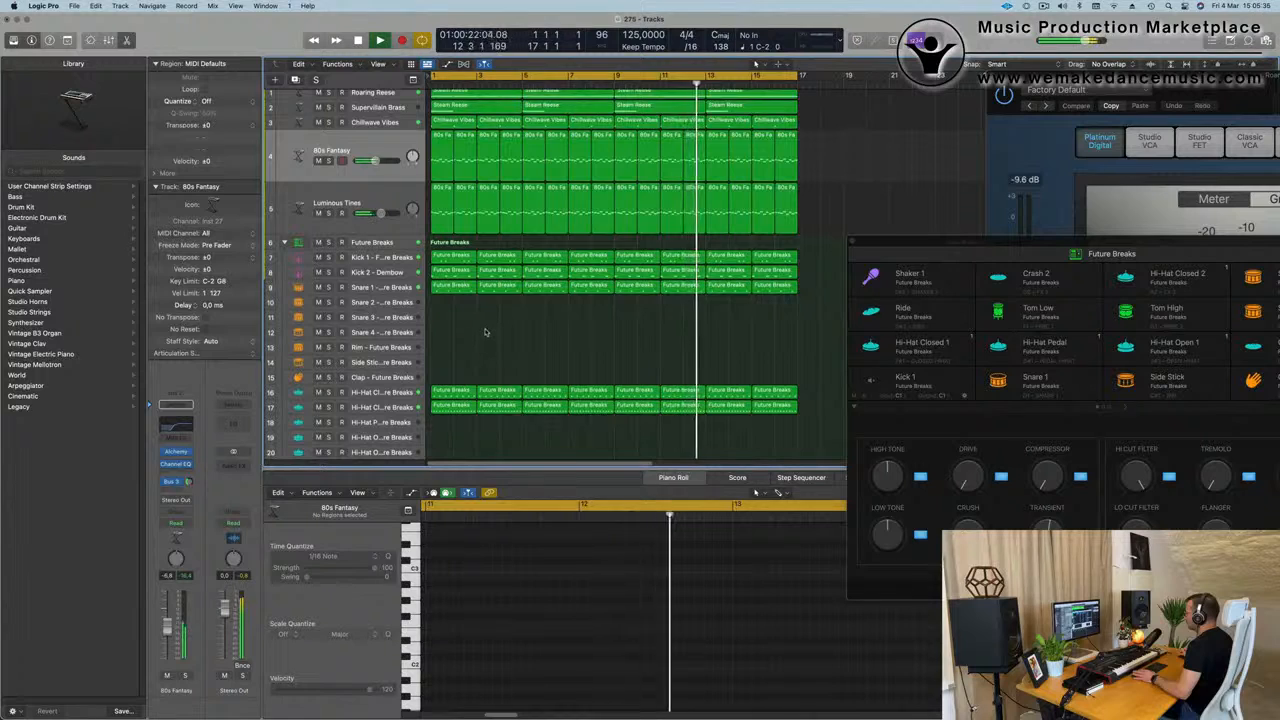
scroll(490, 340, "down", 4)
scroll(495, 336, "down", 12)
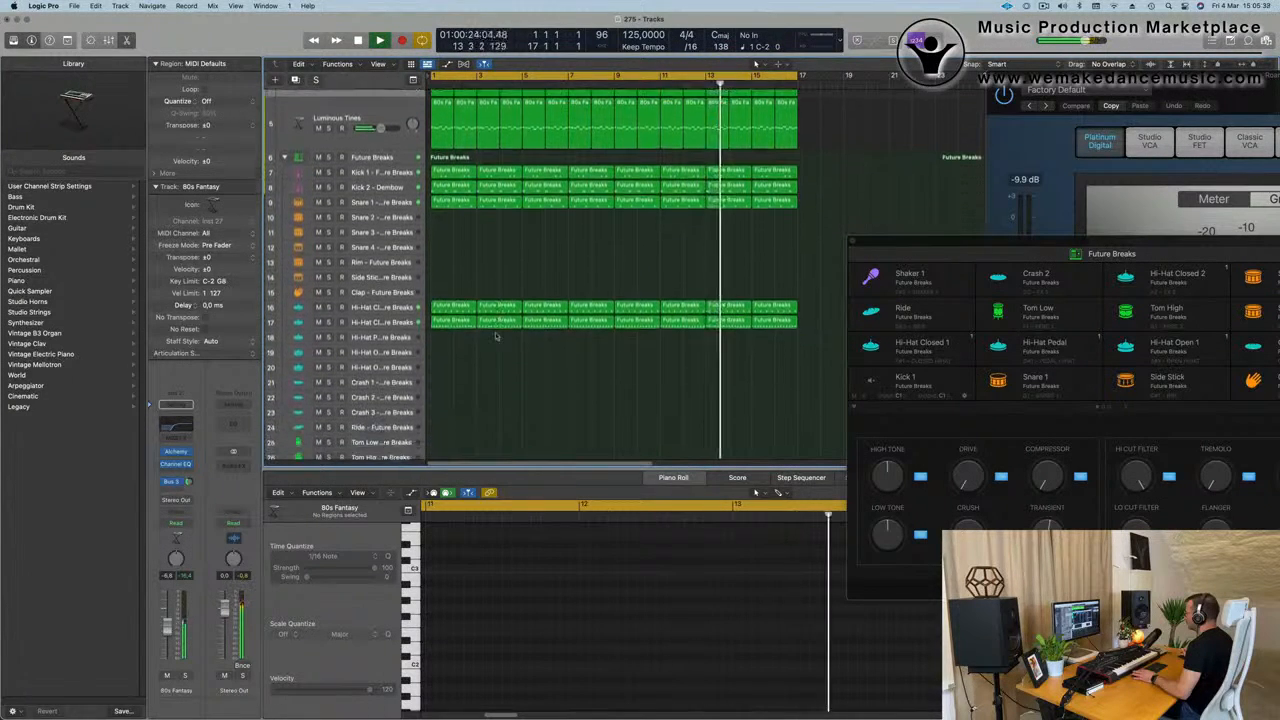
scroll(495, 336, "up", 10)
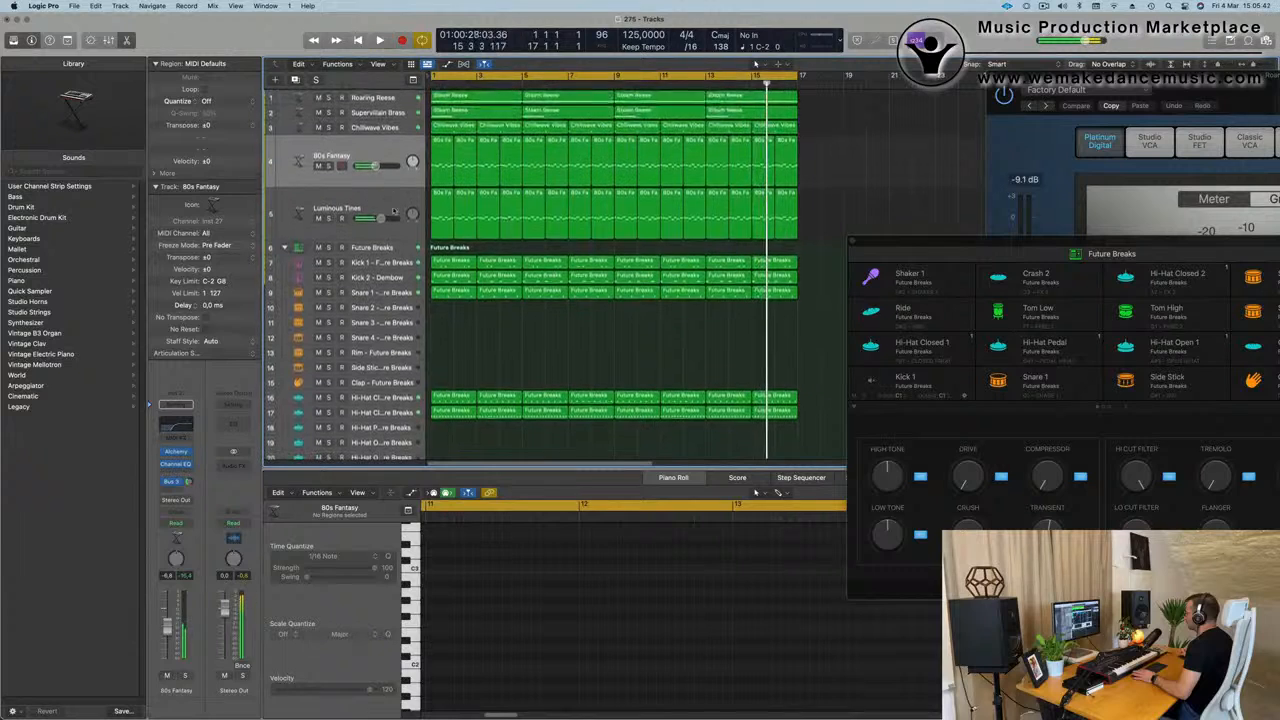
Duplicate the Luminous Tines track with its instrument and channel settings during playback from bar 1.
key("Return")
key("Down")
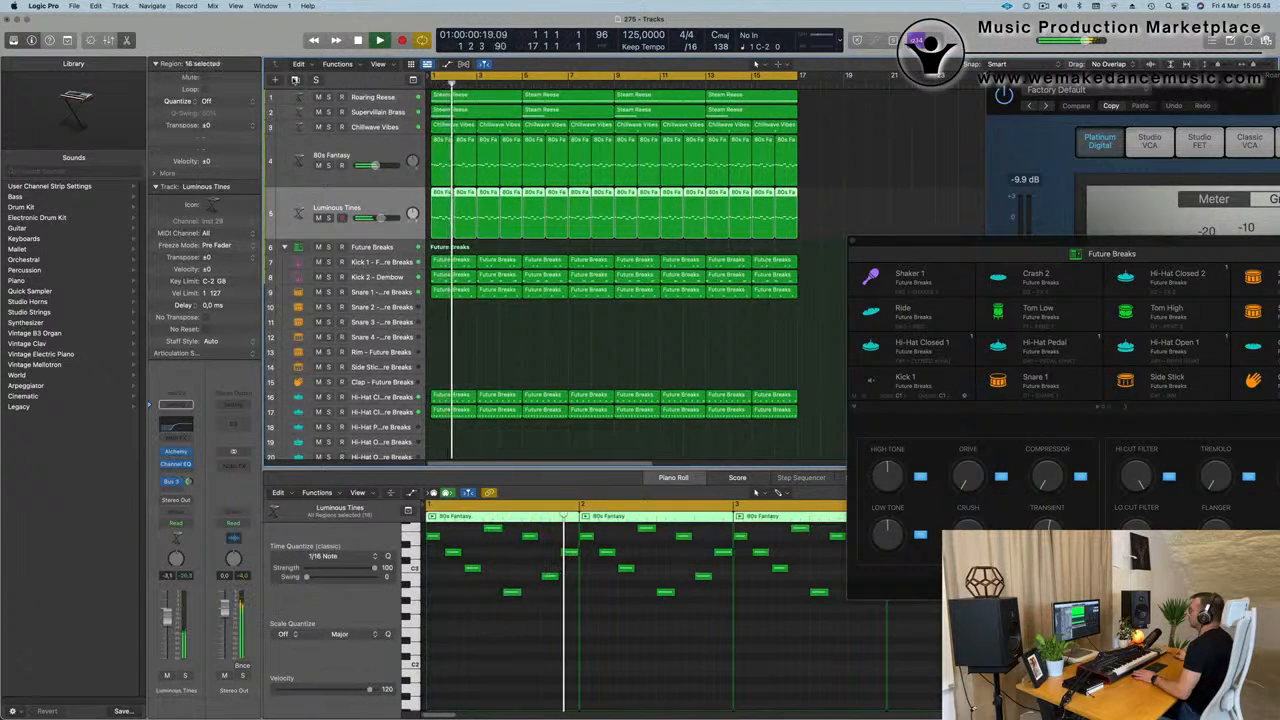
left_click(295, 80)
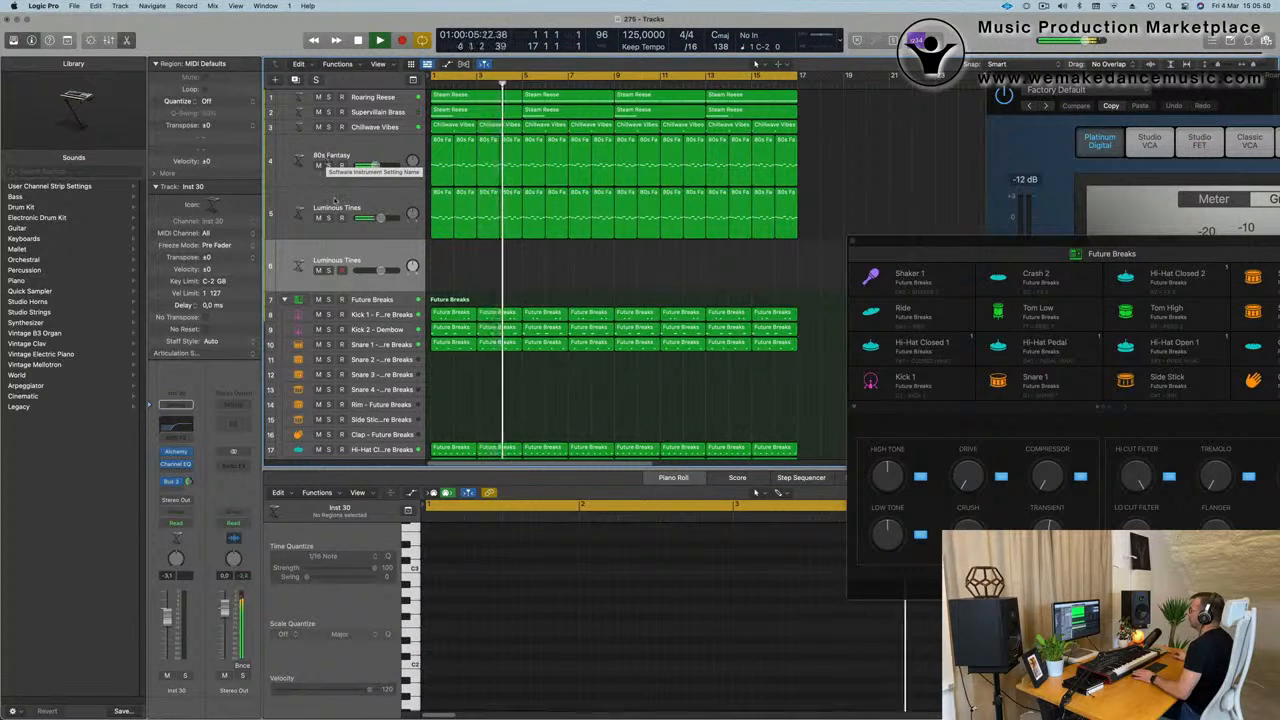
Open Alchemy on the new, empty Luminous Tines track while the arrangement plays.
left_click(395, 228)
left_click(399, 256)
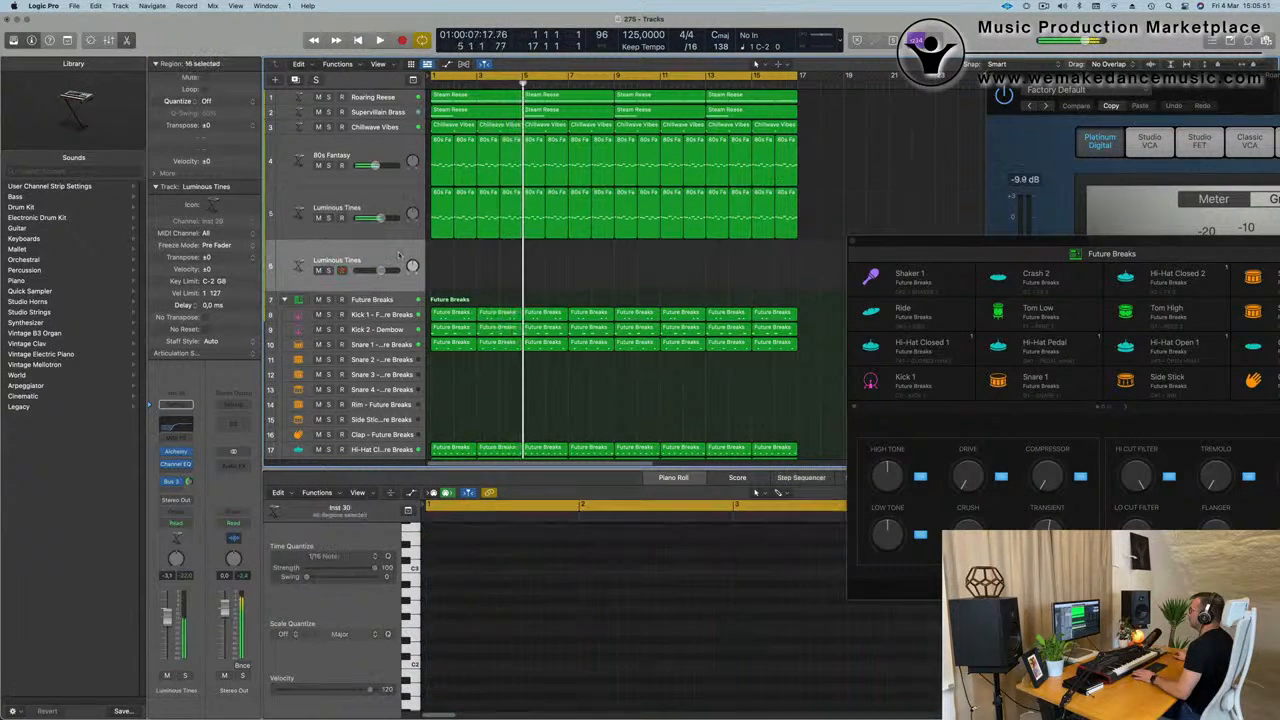
key("space")
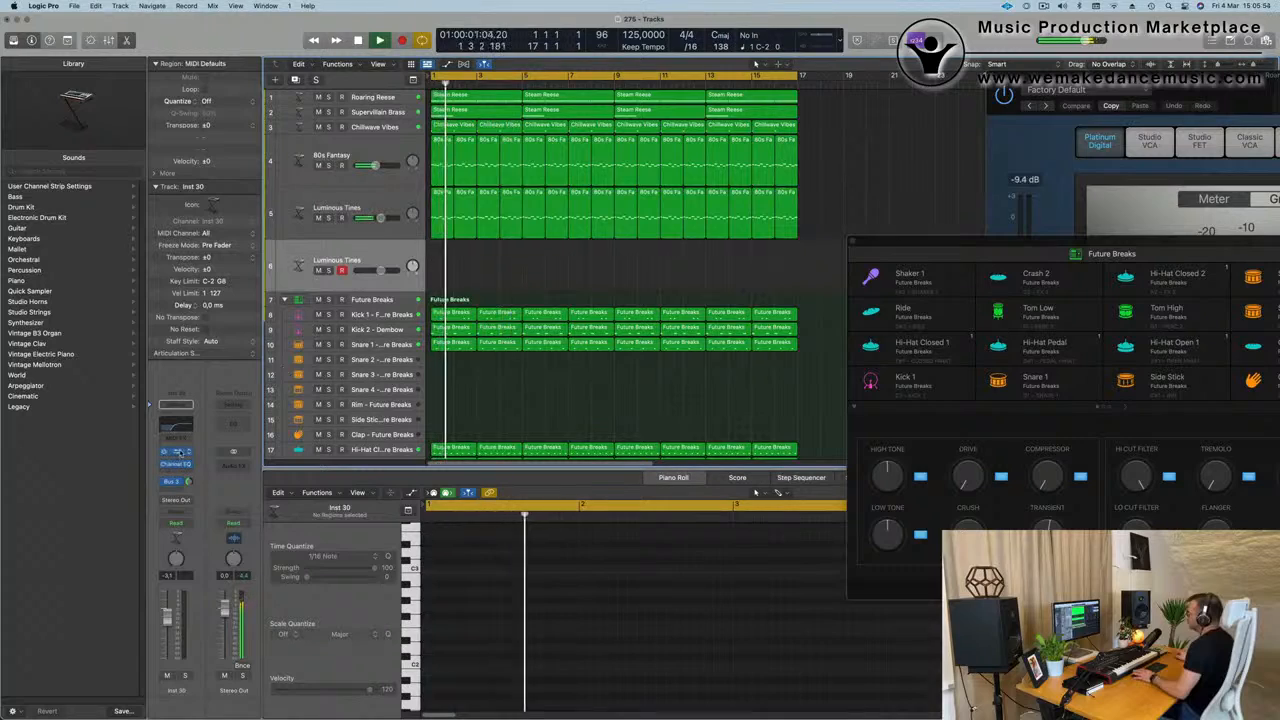
left_click(176, 452)
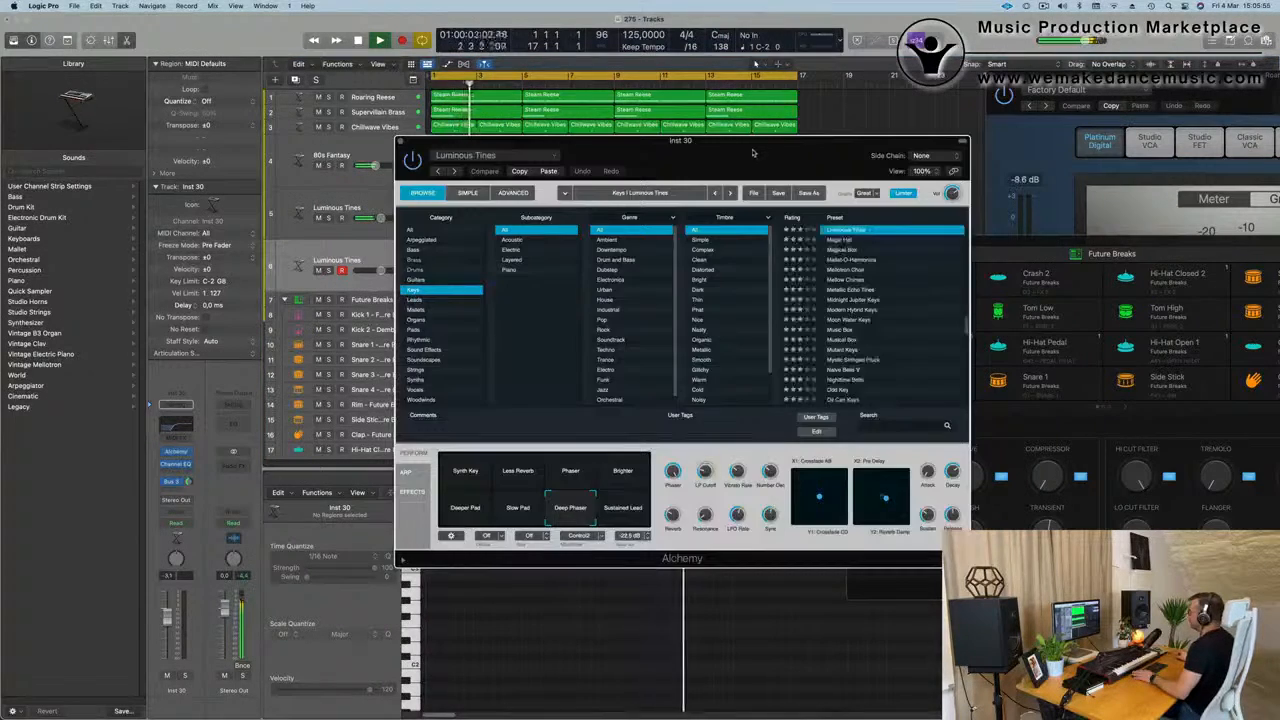
Reposition the Alchemy window on the duplicated Luminous Tines track and browse the Leads presets for a new sound.
left_click_drag(714, 258, 781, 197)
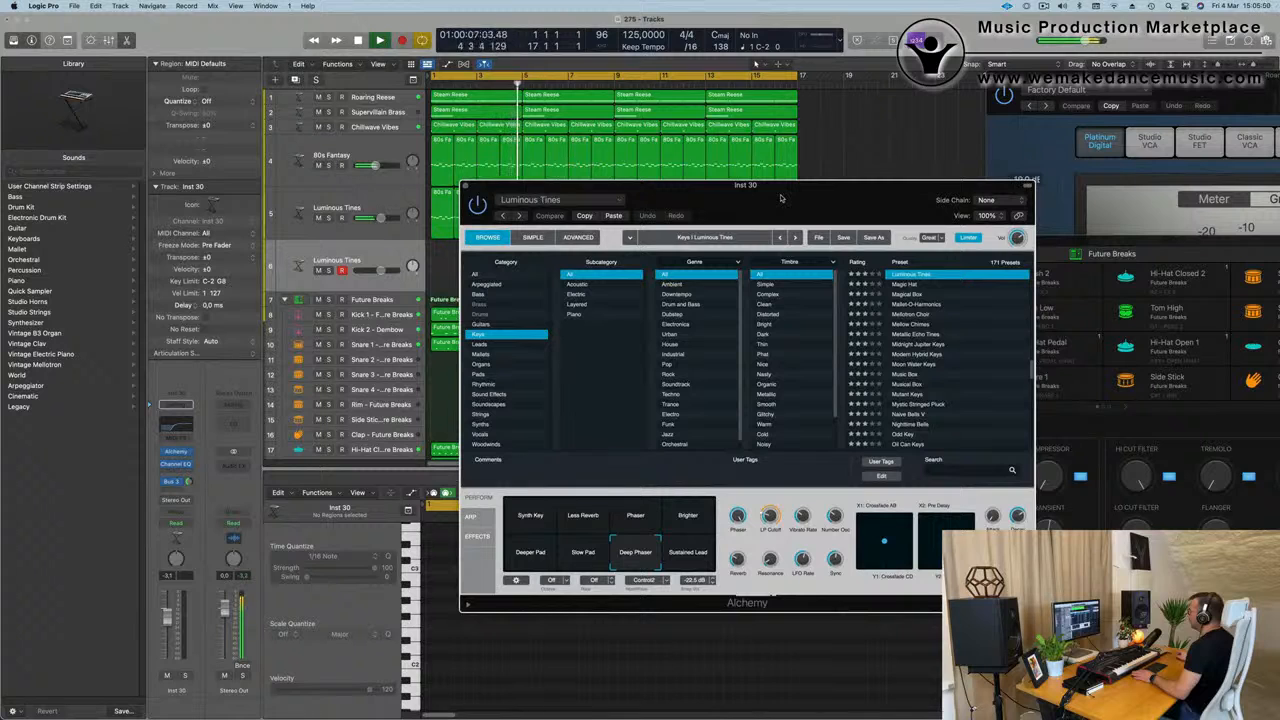
left_click_drag(781, 197, 759, 204)
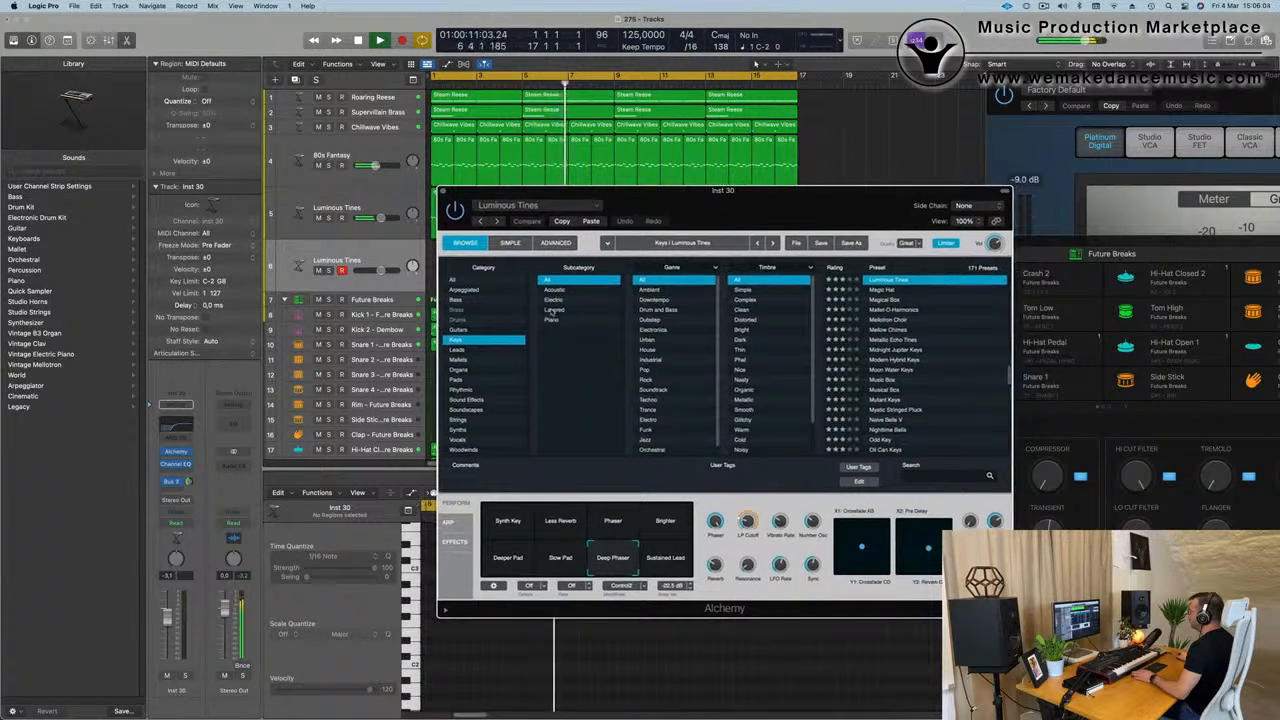
left_click(481, 349)
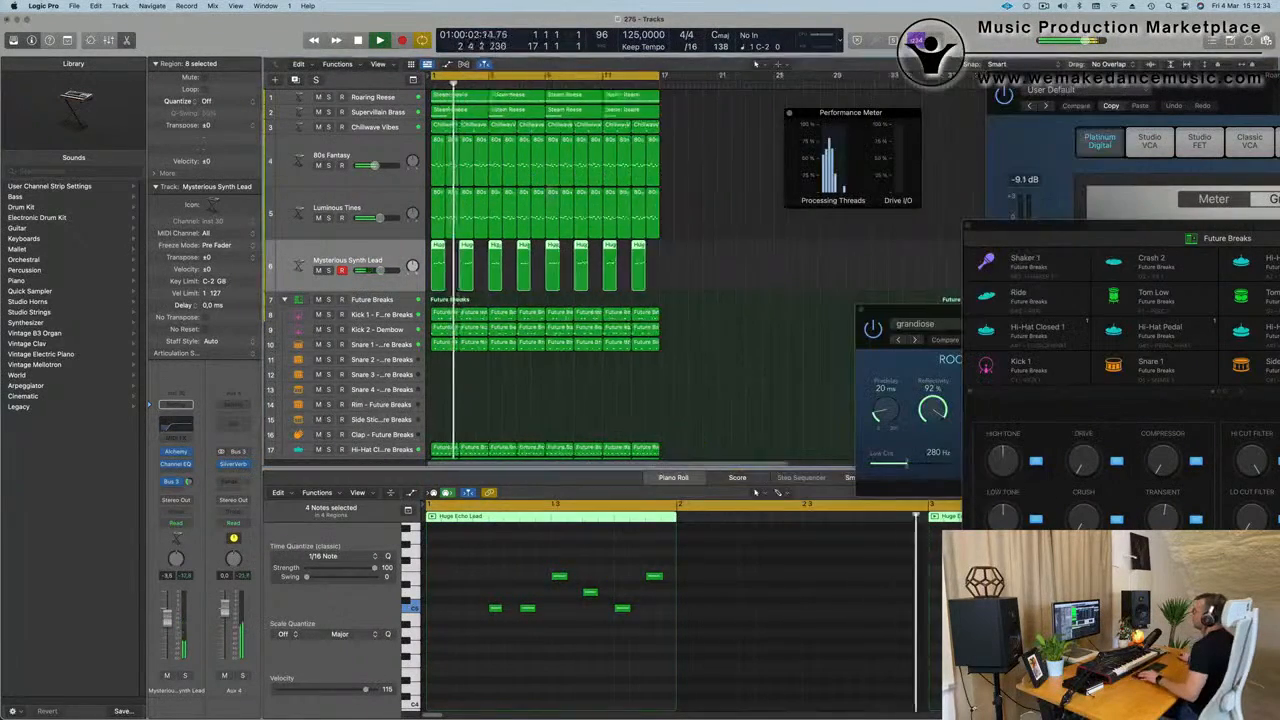
Move the Performance Meter clear of the tracks and repeat the arrangement's regions out to bar 65.
key("super+Right")
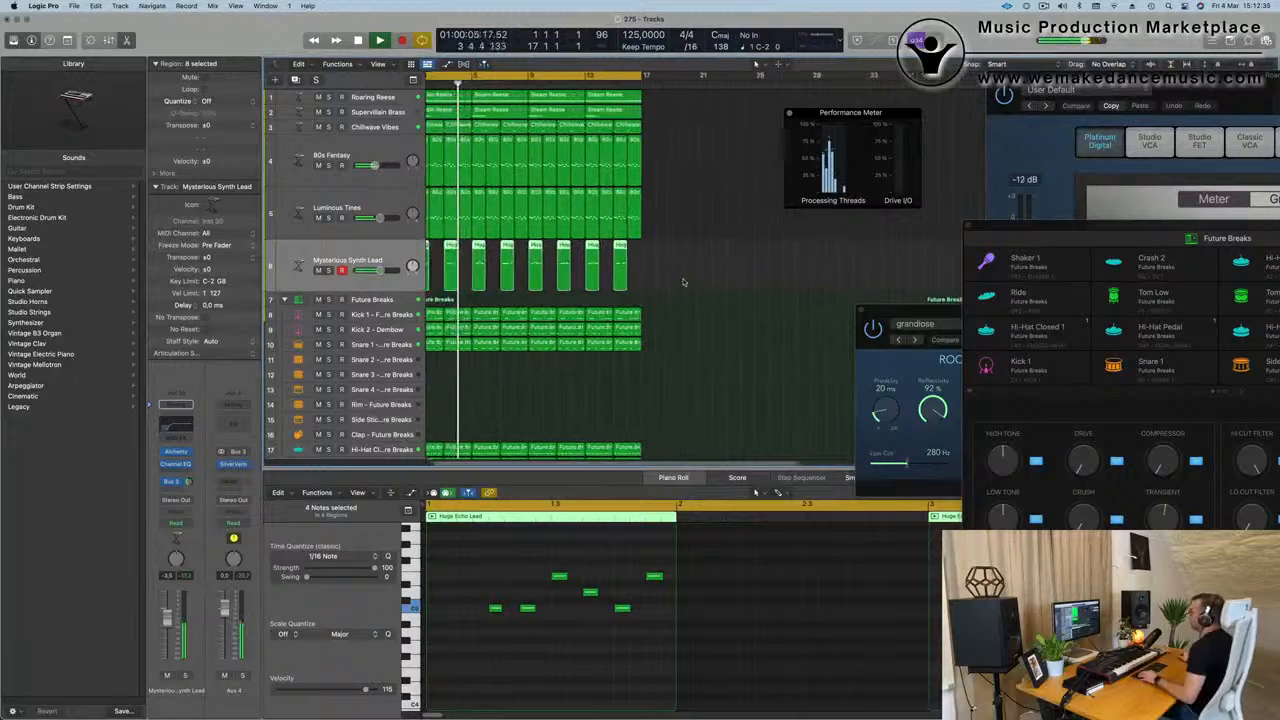
left_click_drag(810, 114, 954, 115)
key("super+Left")
key("space")
key("Return")
key("space")
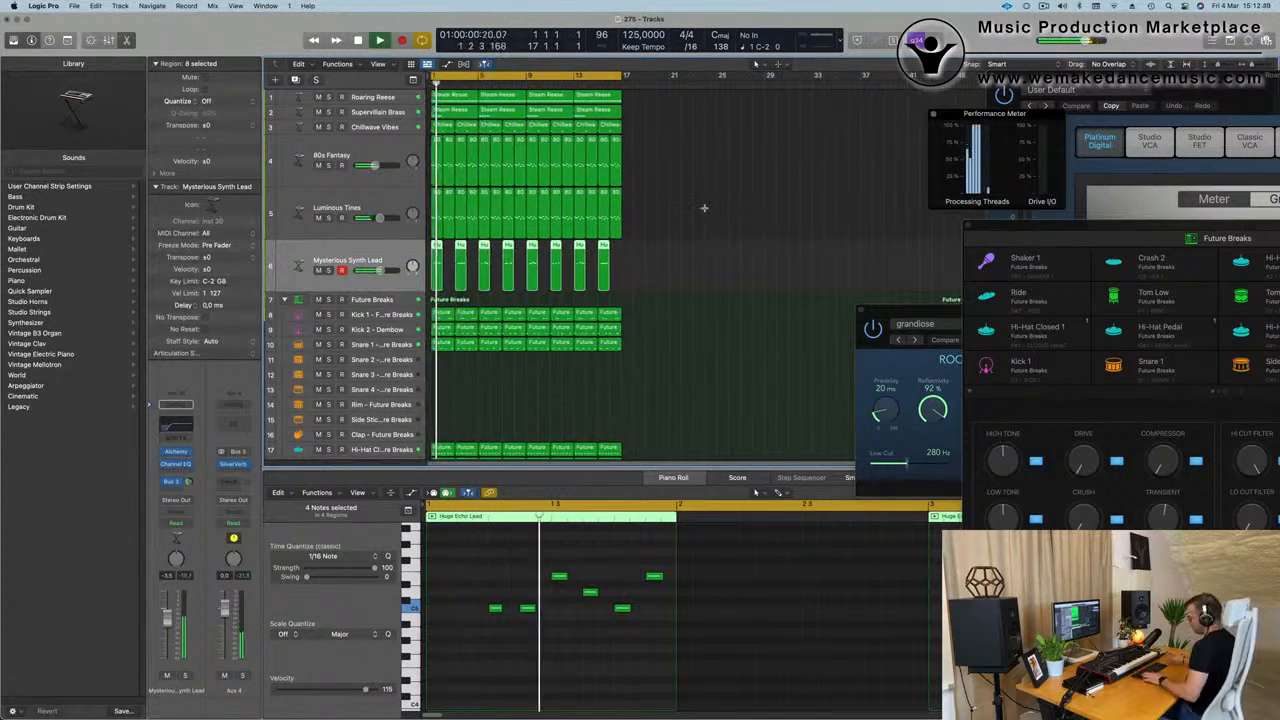
key("super+r")
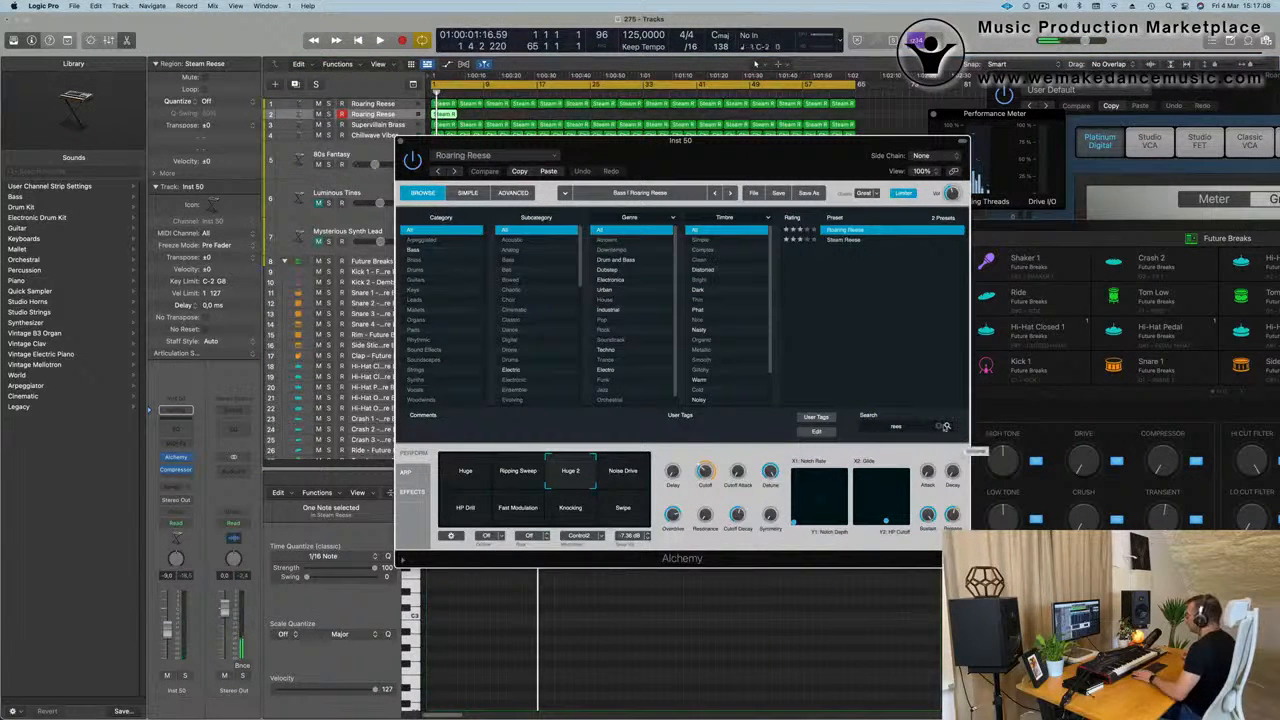
Clear the preset search in Alchemy on the duplicated Roaring Reese track and browse the Soundscapes category.
left_click(933, 425)
left_click(425, 362)
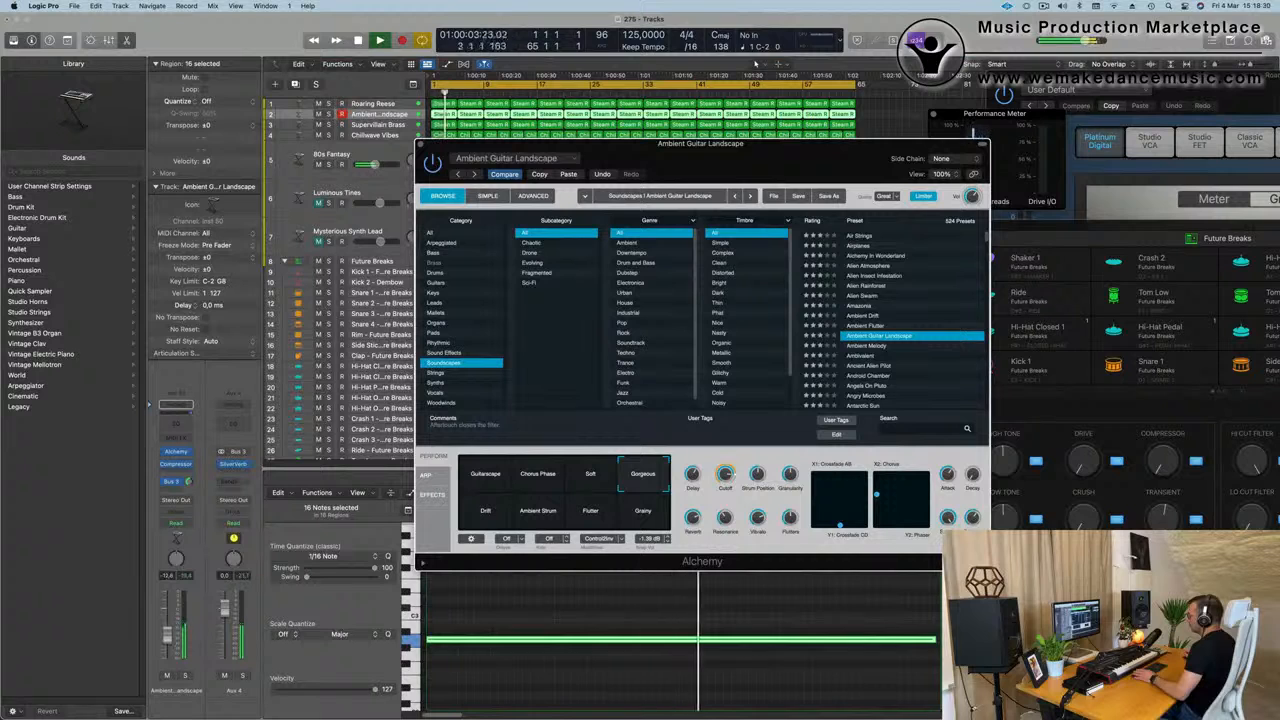
Lower the Ambient Guitar Landscape track's volume slightly and compare it soloed and in the mix from bar 1.
left_click(167, 638)
key("Return")
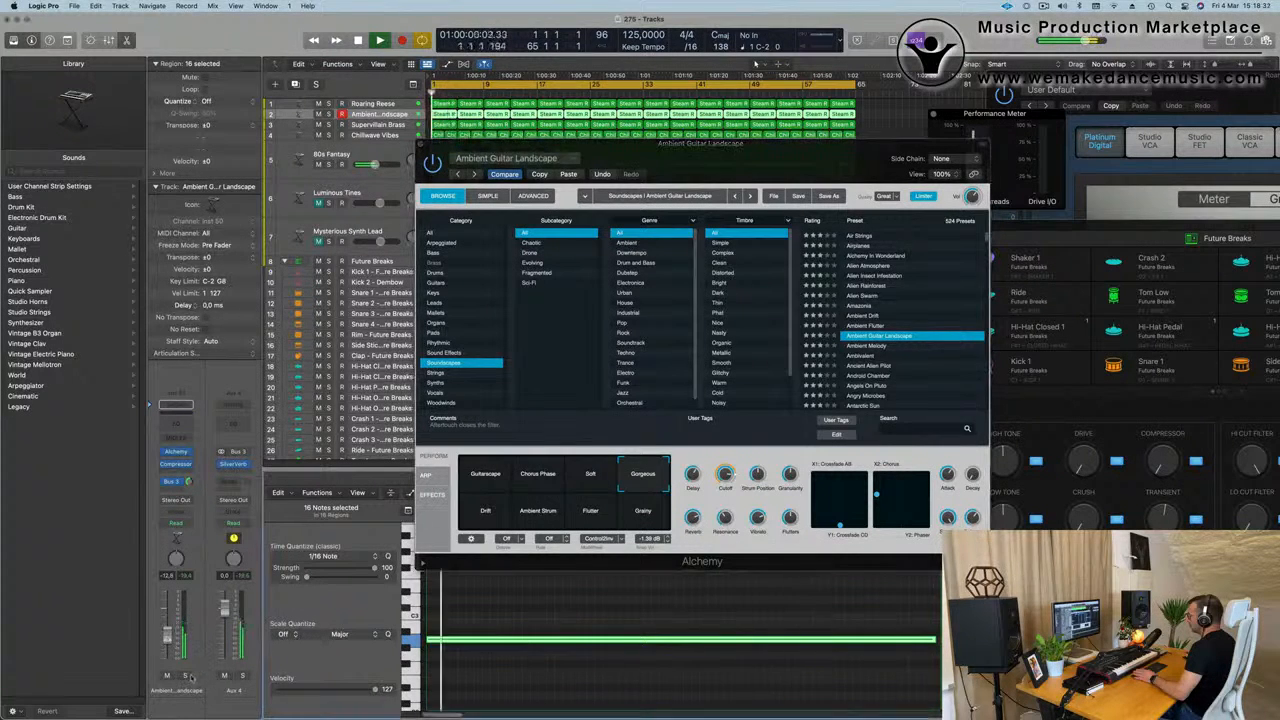
left_click(184, 677)
left_click(184, 677)
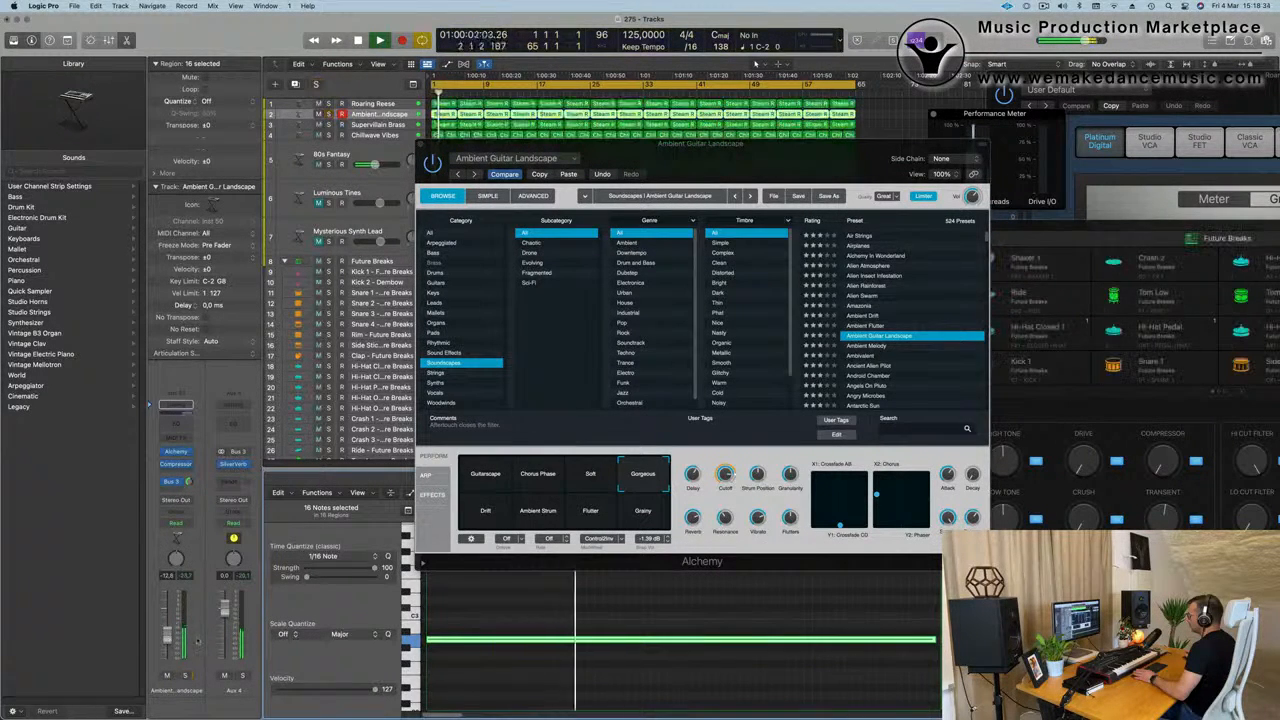
key("Return")
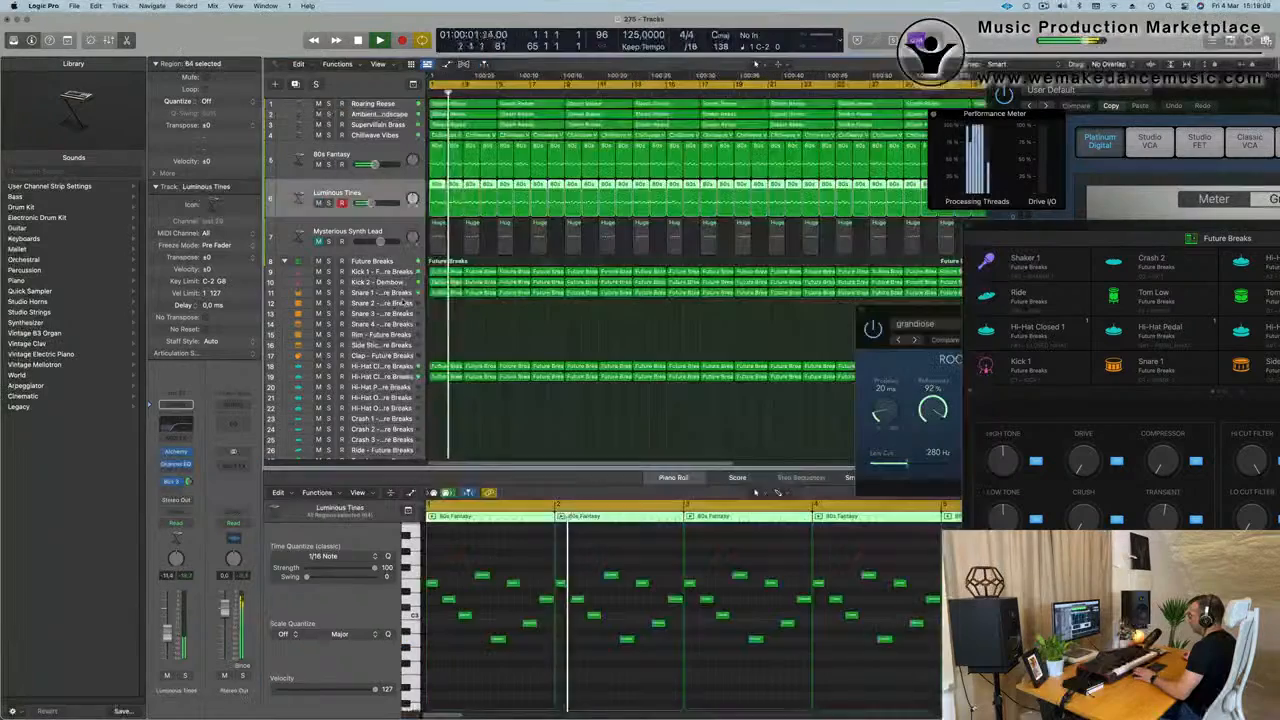
Move the first Snare 1 region to the Rim track, delete its first note, and refill bar 1 of Snare 1 from the next region.
left_click(426, 303)
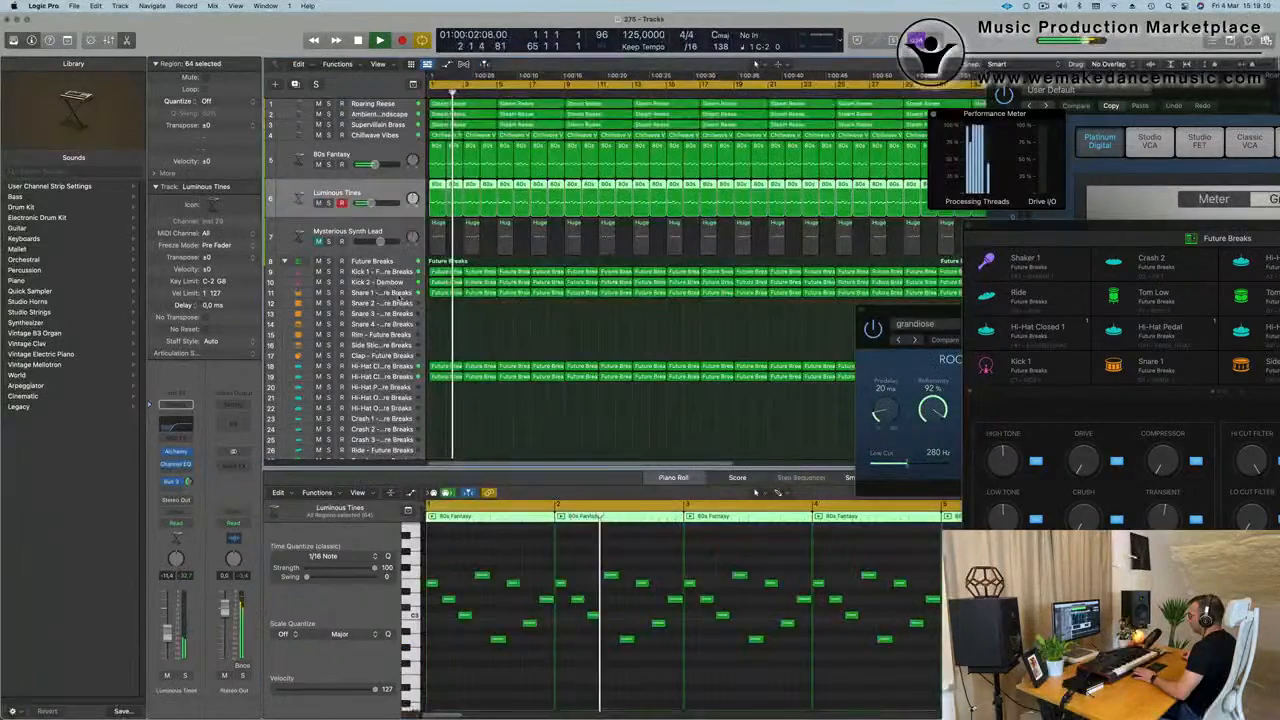
left_click(447, 293)
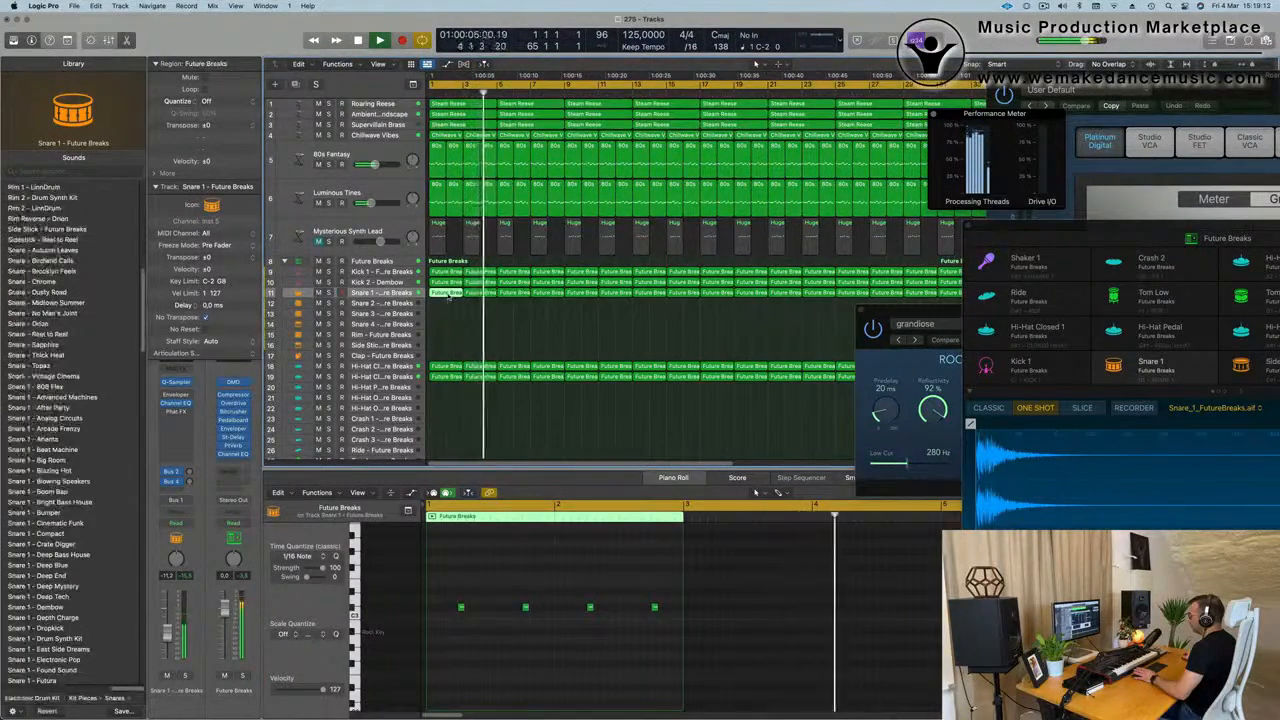
left_click_drag(449, 301, 449, 338)
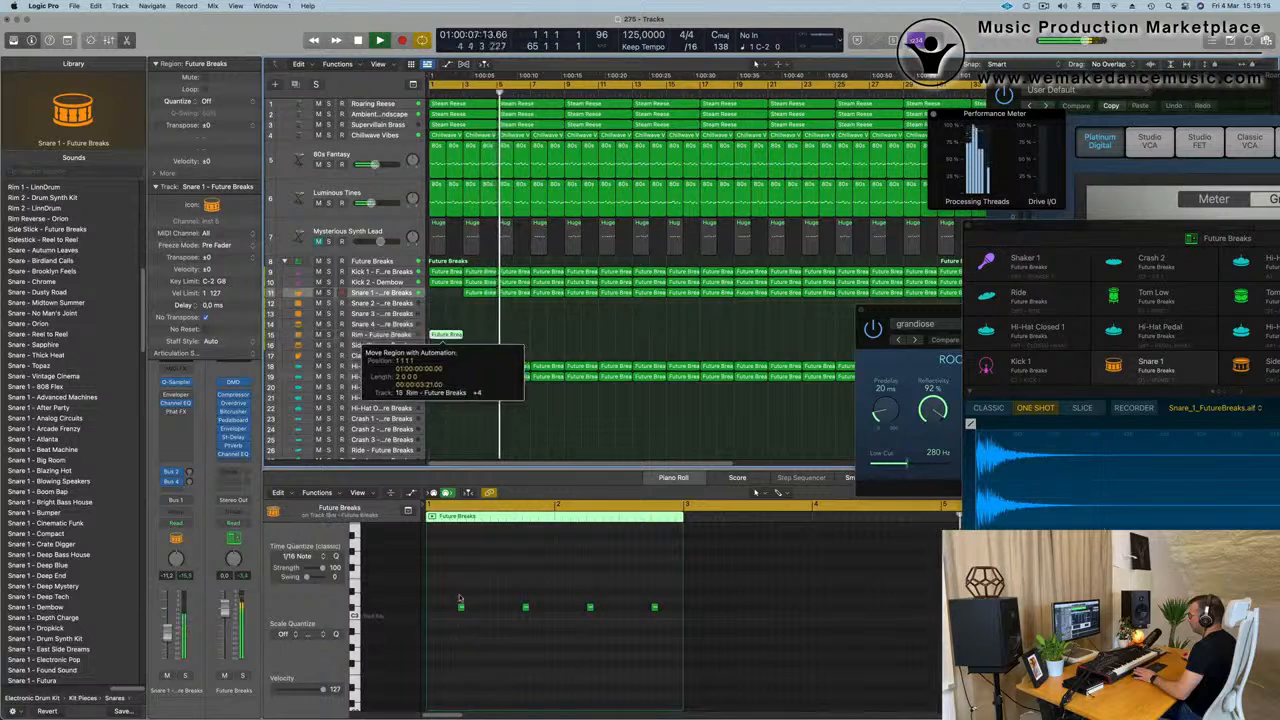
left_click(461, 607)
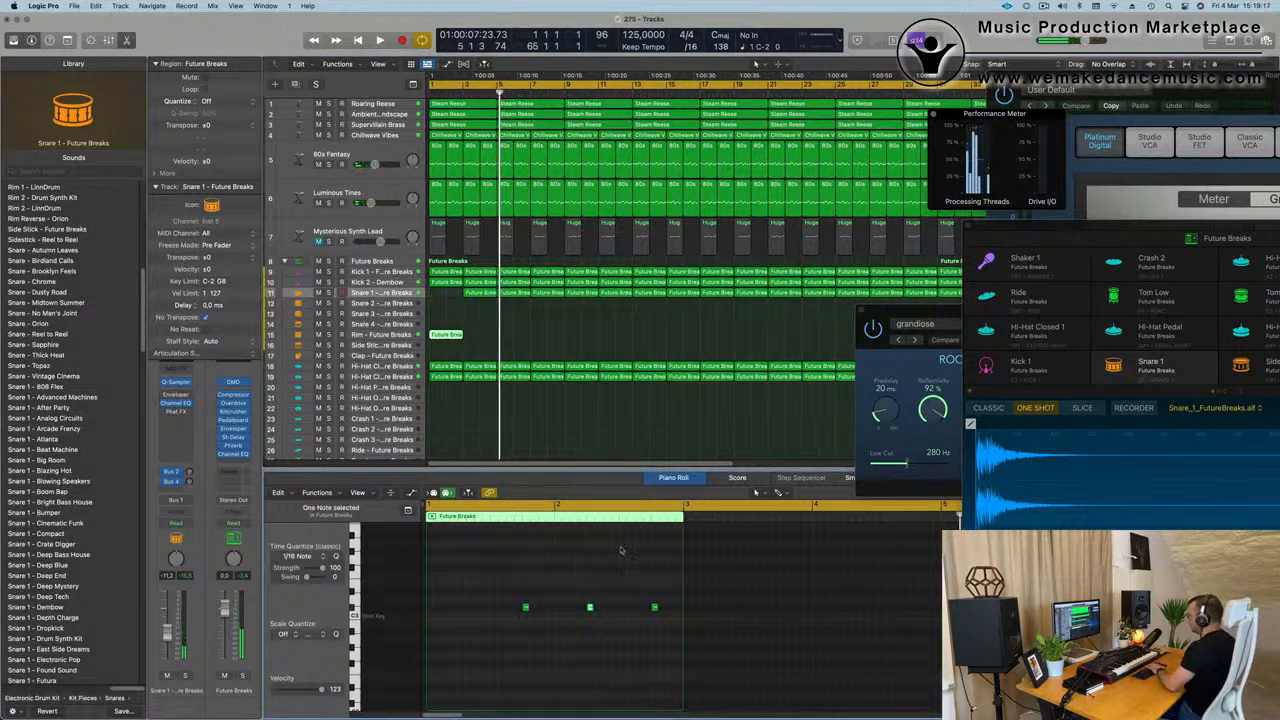
left_click_drag(480, 292, 444, 299)
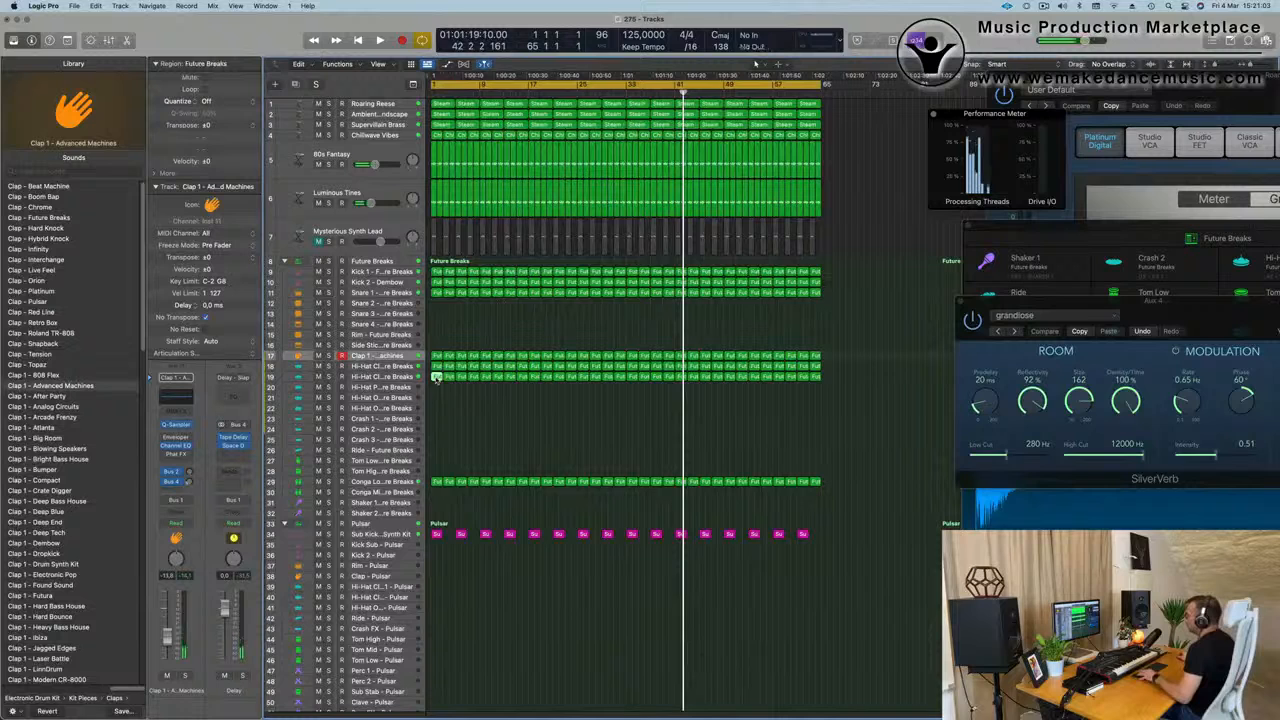
Build a Ride pattern from the first region of hi-hat track 19, deleting off-beat notes and the last note, and replay from bar 1.
left_click_drag(436, 377, 436, 450)
double_click(436, 450)
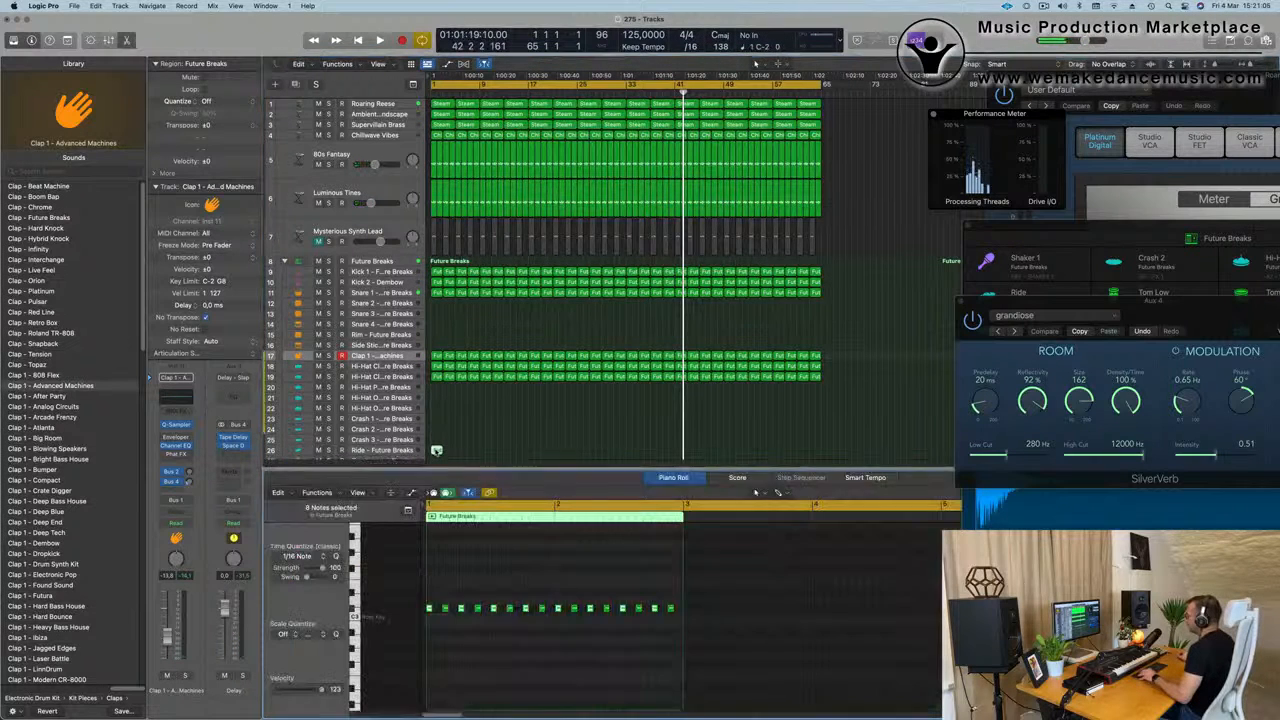
left_click(446, 608)
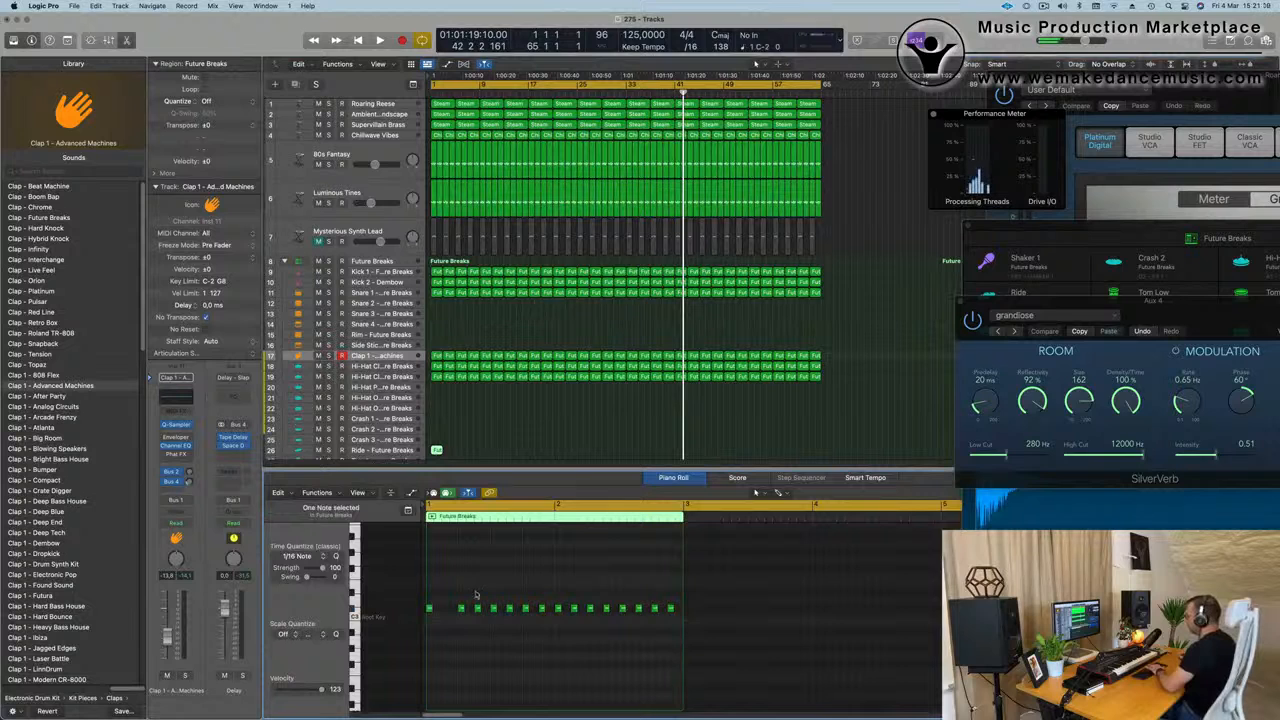
key("Delete")
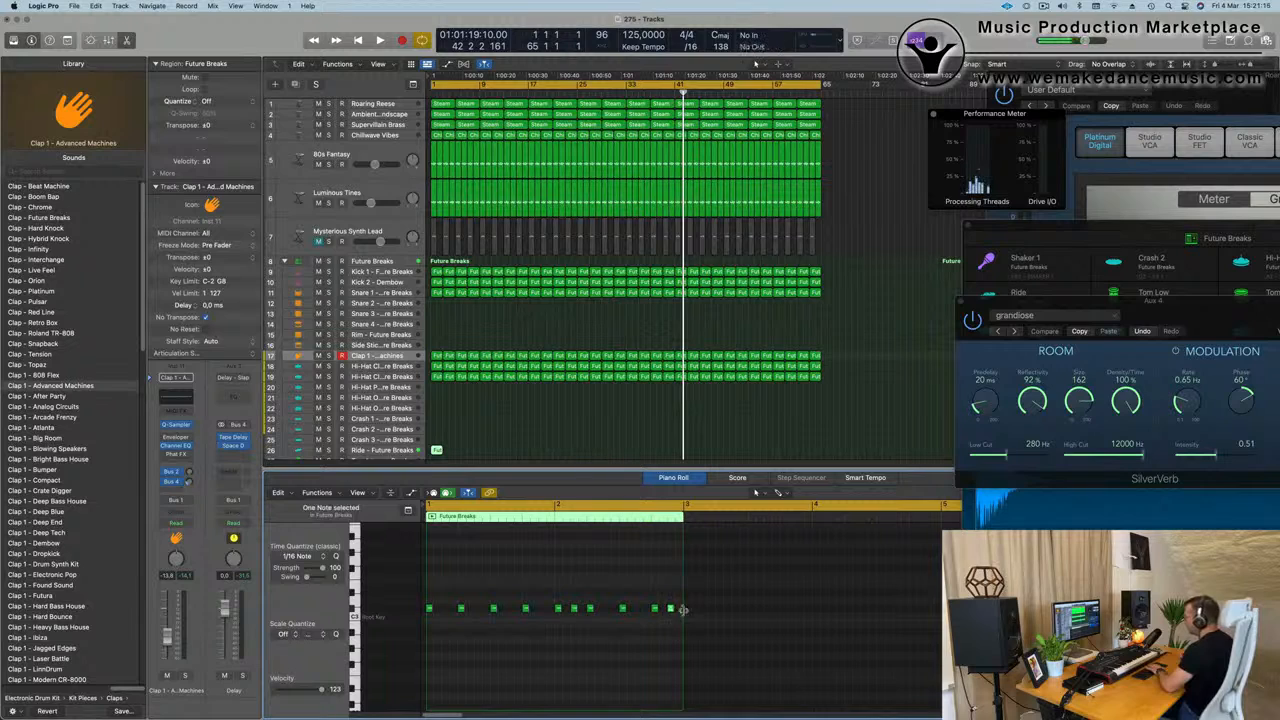
key("Delete")
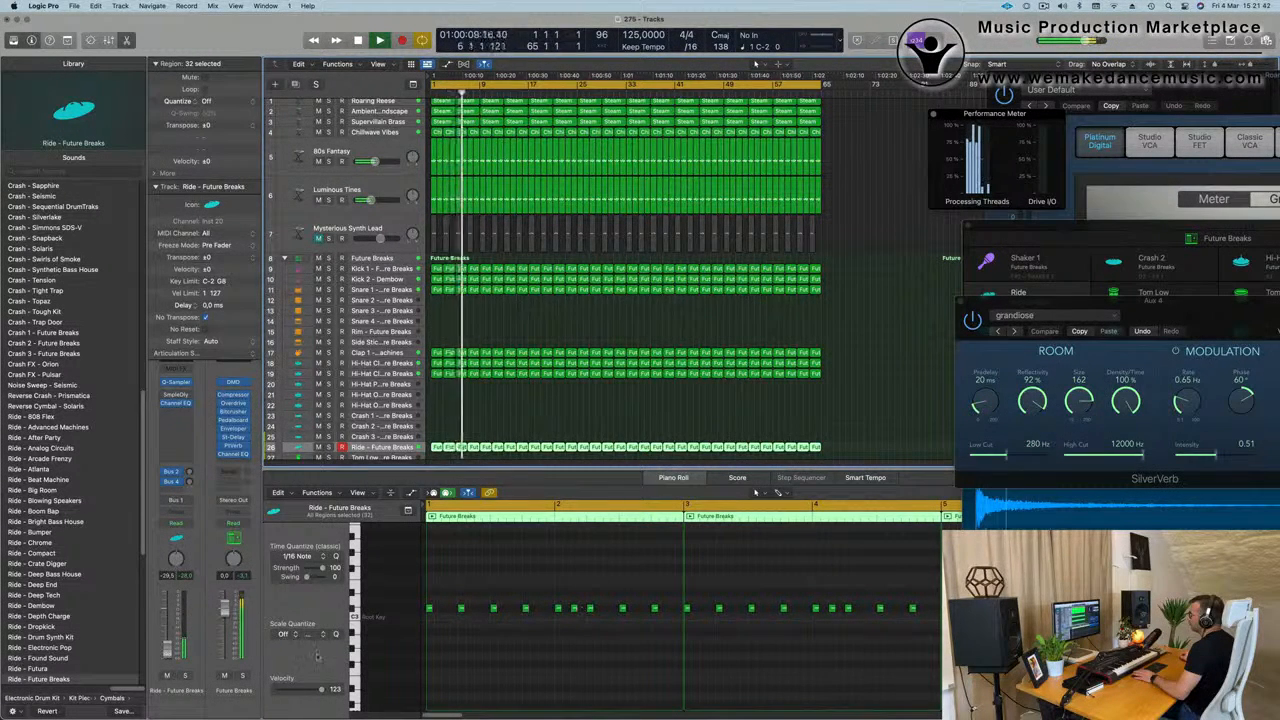
key("Return")
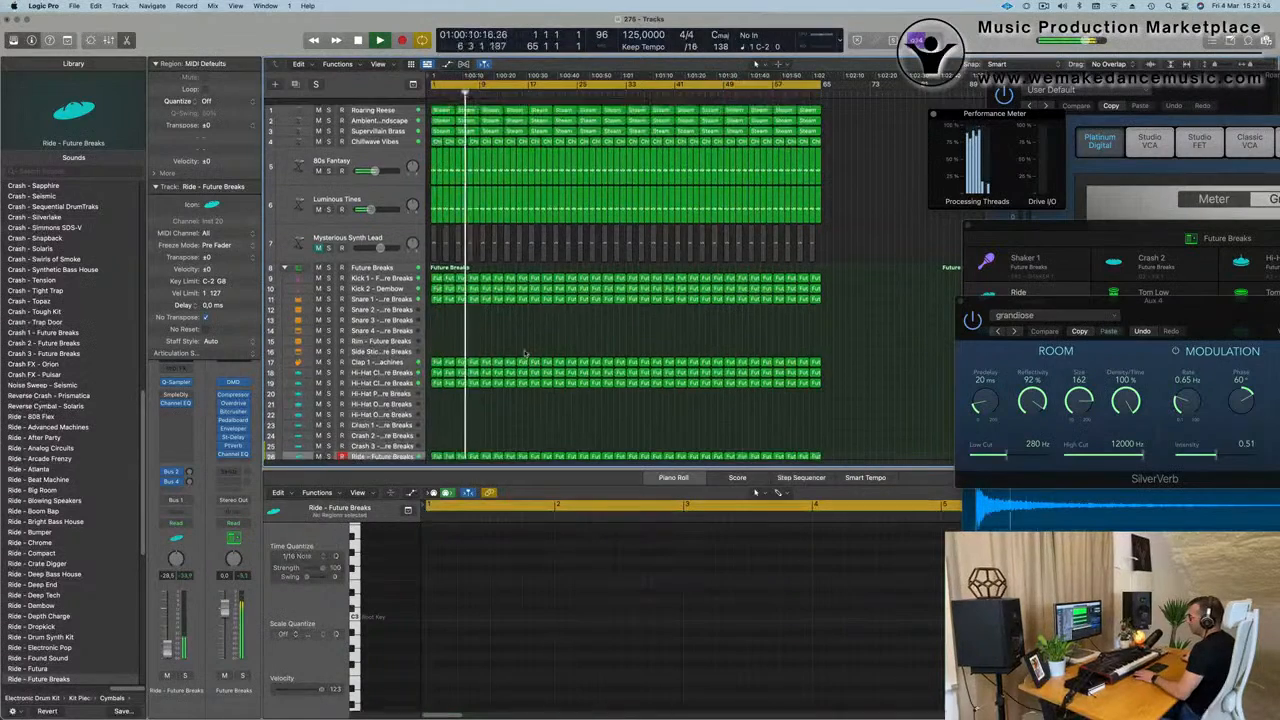
scroll(525, 352, "up", 2)
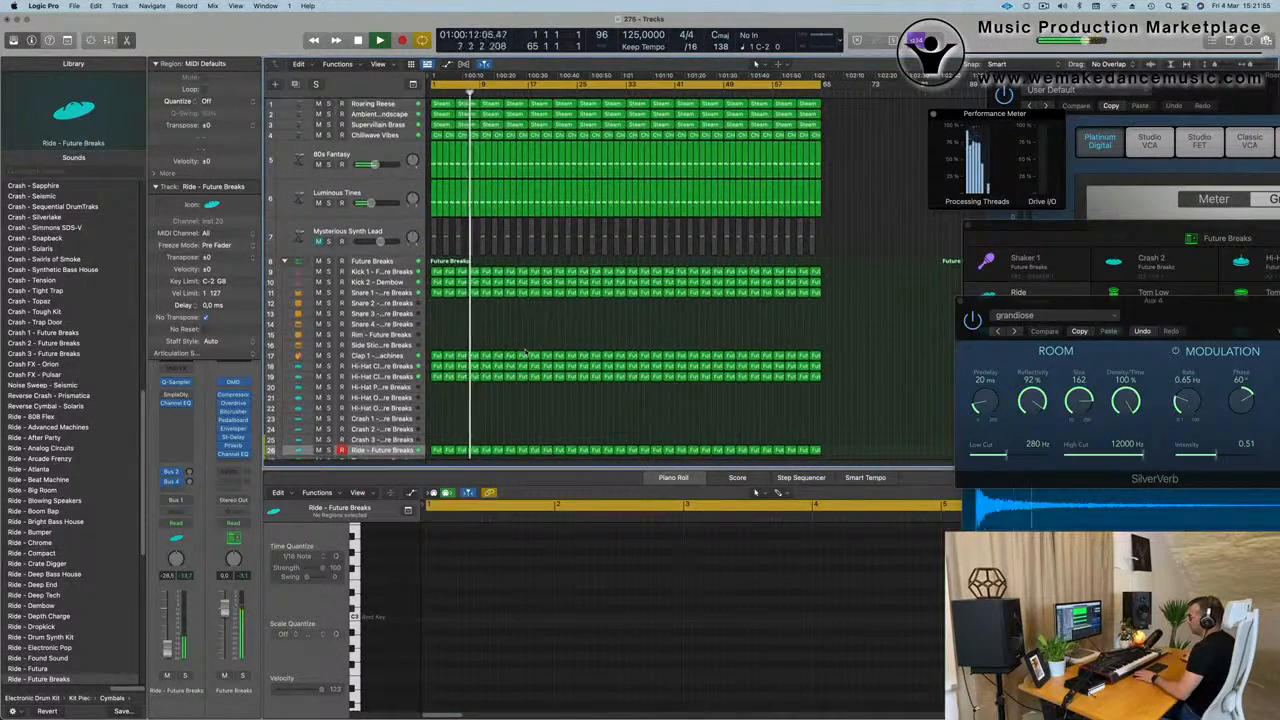